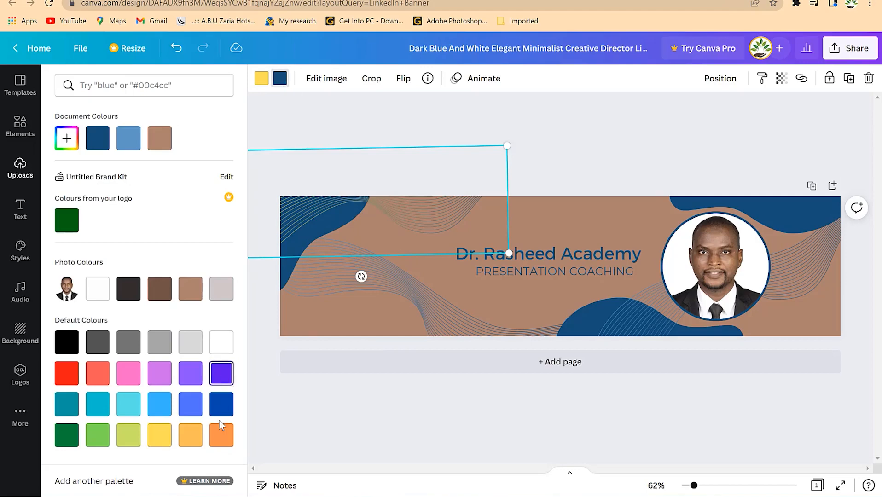
Recolour the blue lines of the upper-left wave pattern and the blue blob at the banner's lower edge in orange.
click(222, 435)
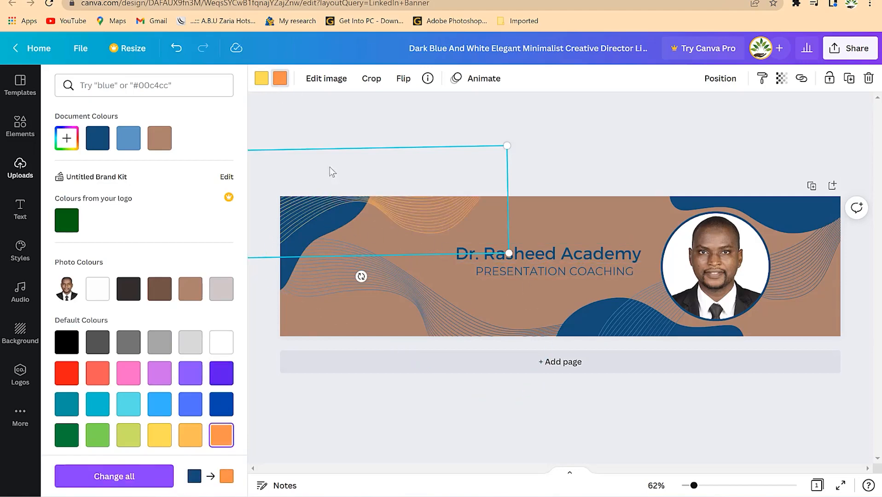
click(600, 326)
click(280, 78)
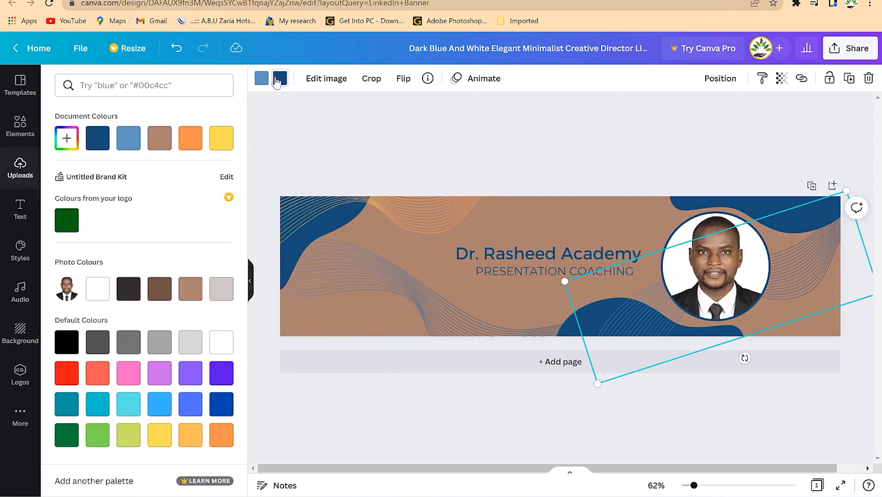
click(559, 317)
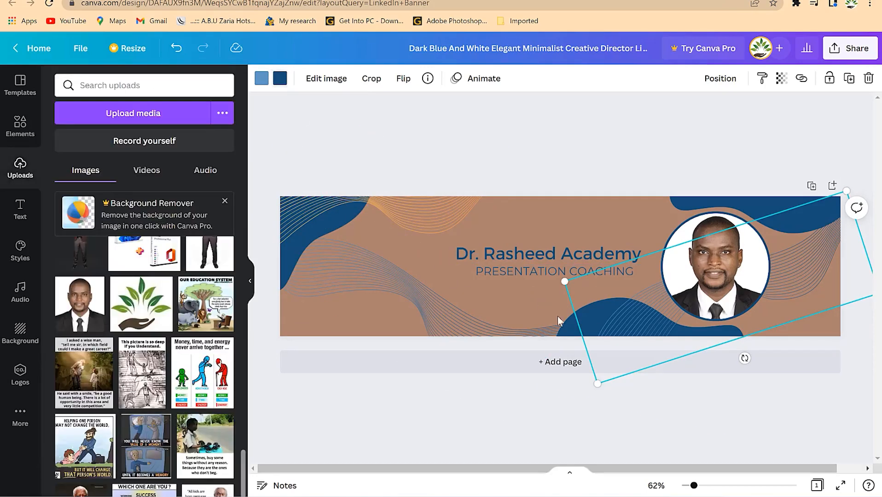
click(262, 79)
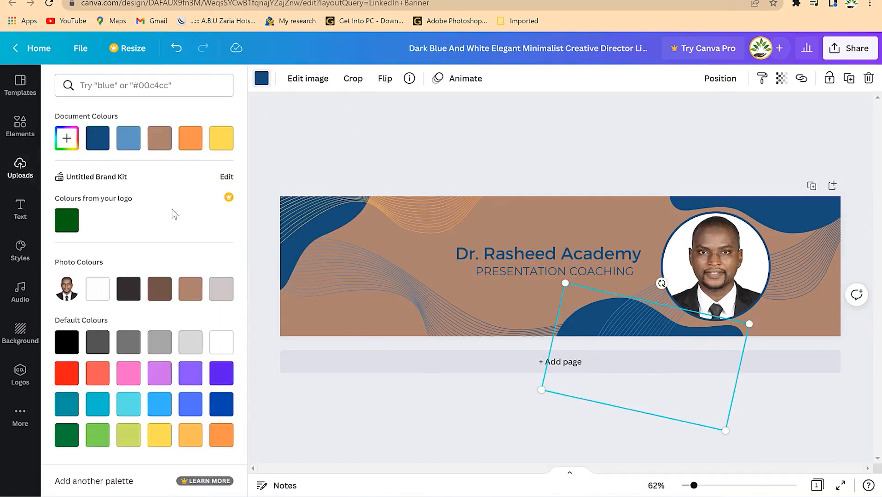
click(190, 138)
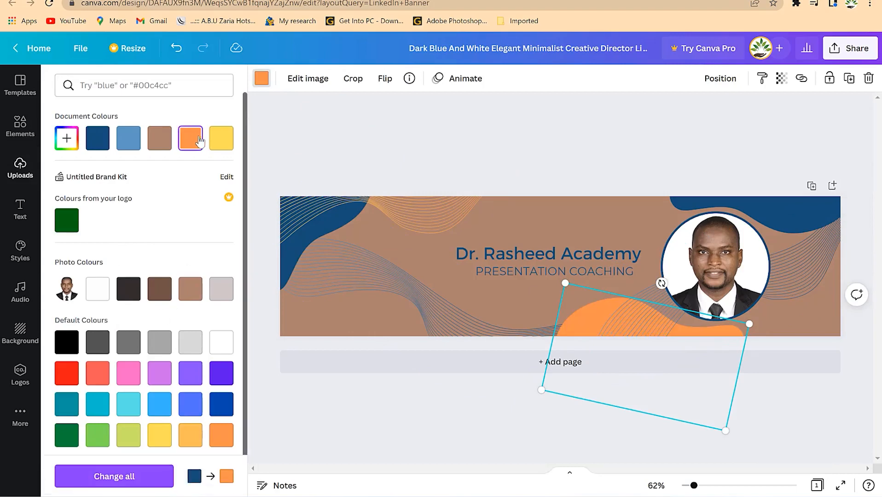
key(Escape)
Recolour the blue blob in the banner's upper-right corner with the orange document colour.
click(789, 213)
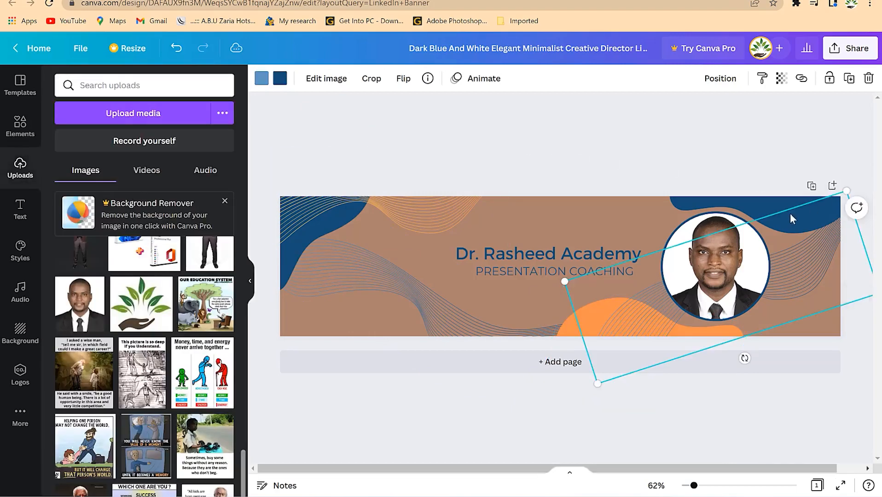
click(262, 78)
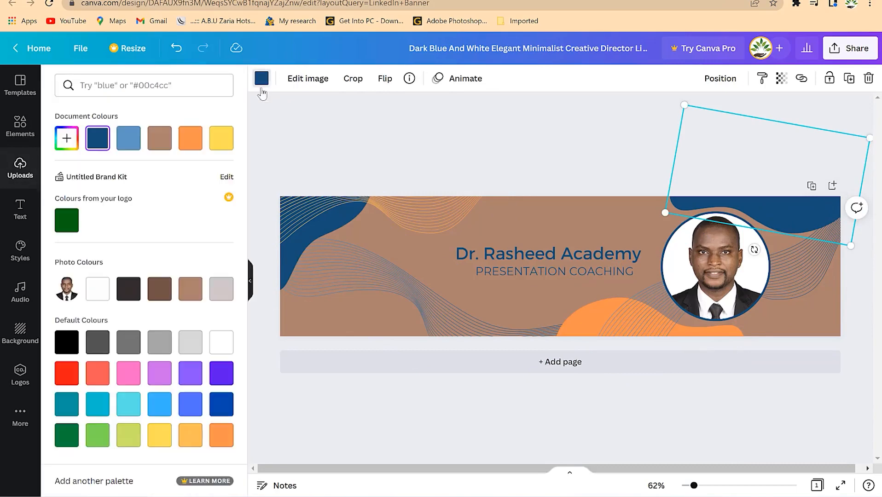
click(190, 138)
key(Escape)
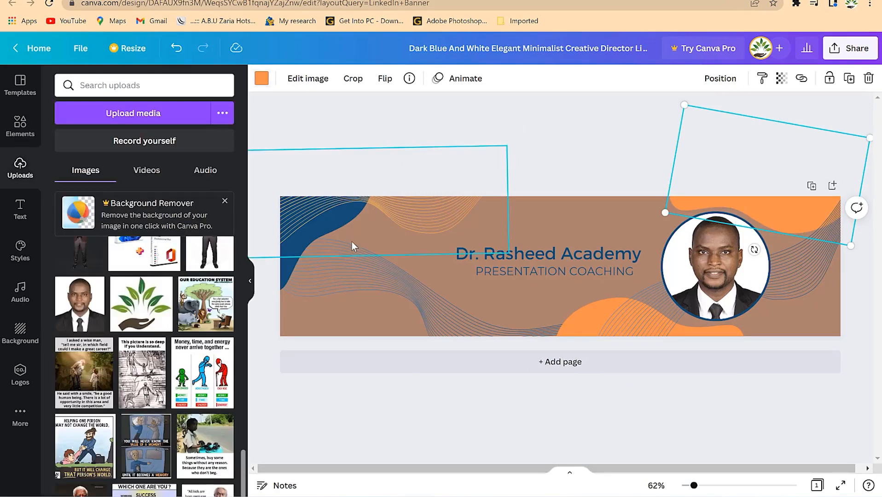
Recolour the blue blob in the banner's upper-left corner with the orange document colour and deselect it.
click(327, 229)
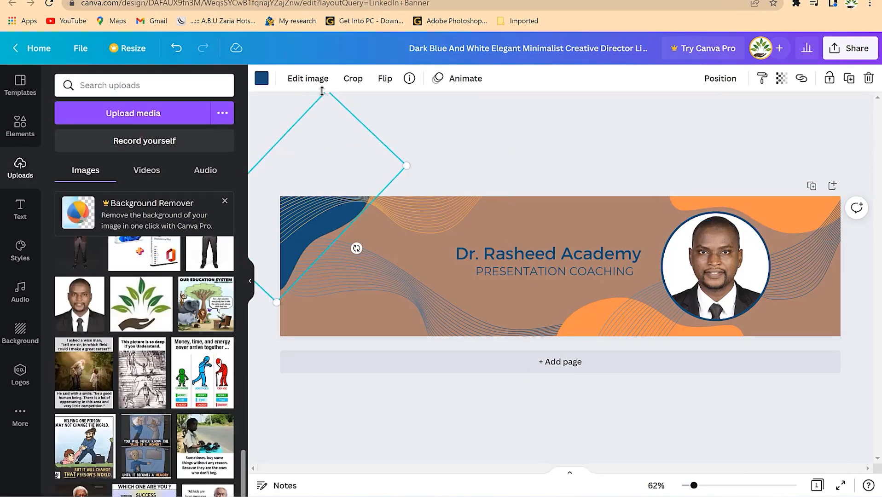
click(267, 85)
click(189, 138)
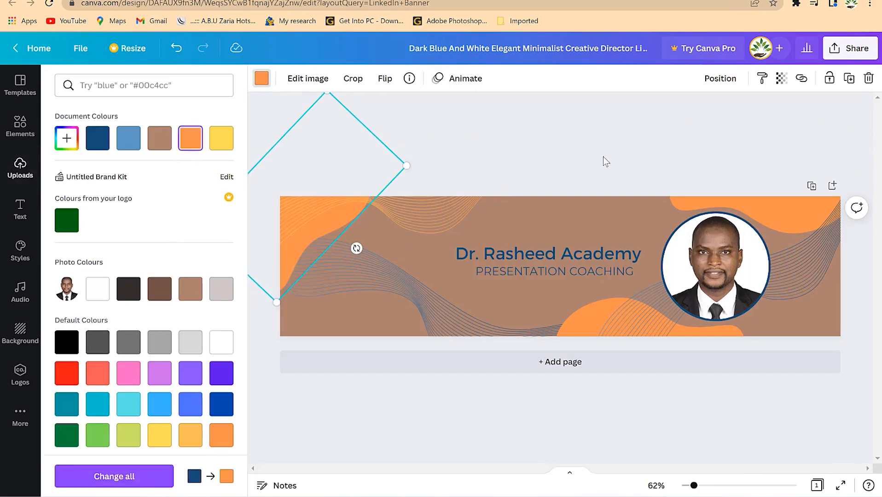
key(Escape)
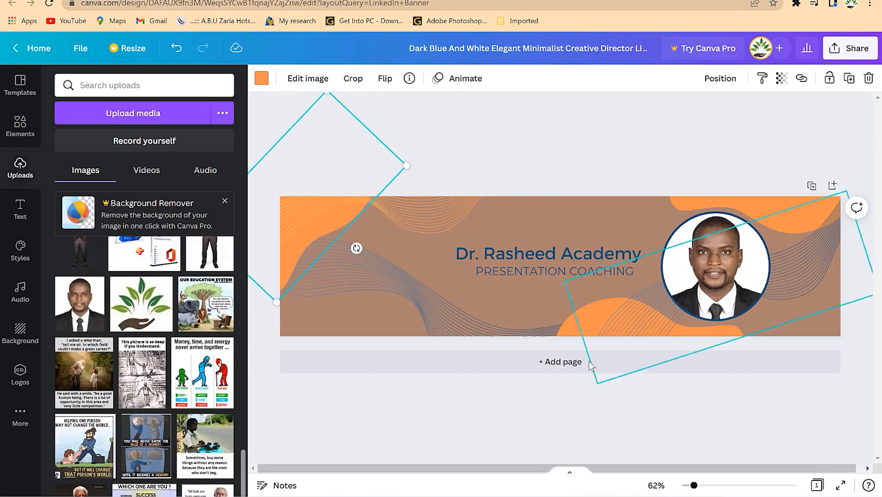
click(661, 158)
Try orange on the banner's title text, then colour the title and the PRESENTATION COACHING subtitle yellow.
click(567, 252)
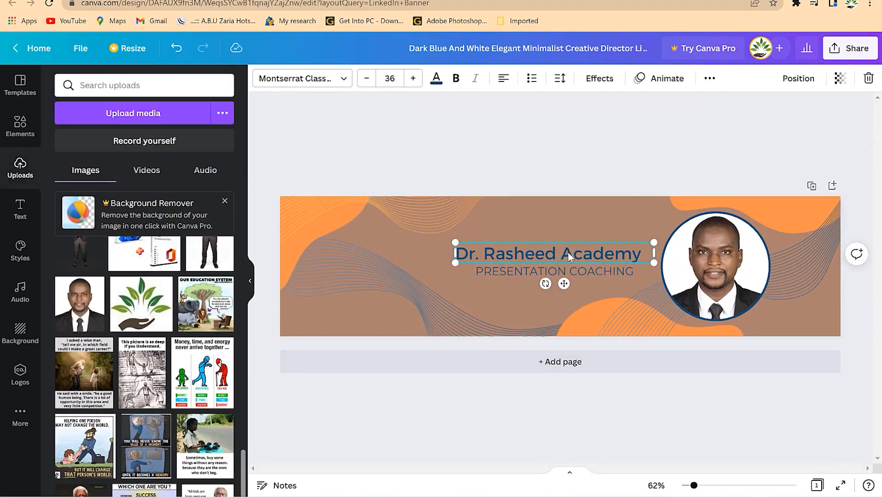
click(437, 82)
click(186, 144)
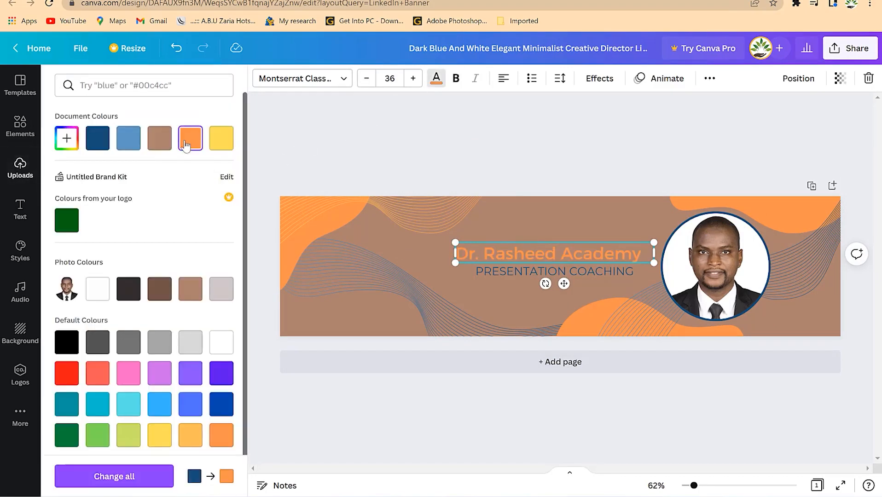
click(221, 147)
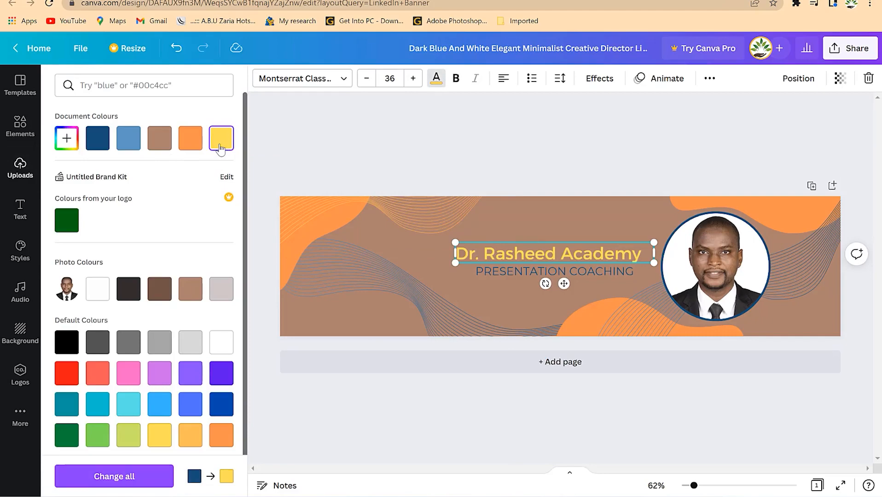
click(506, 272)
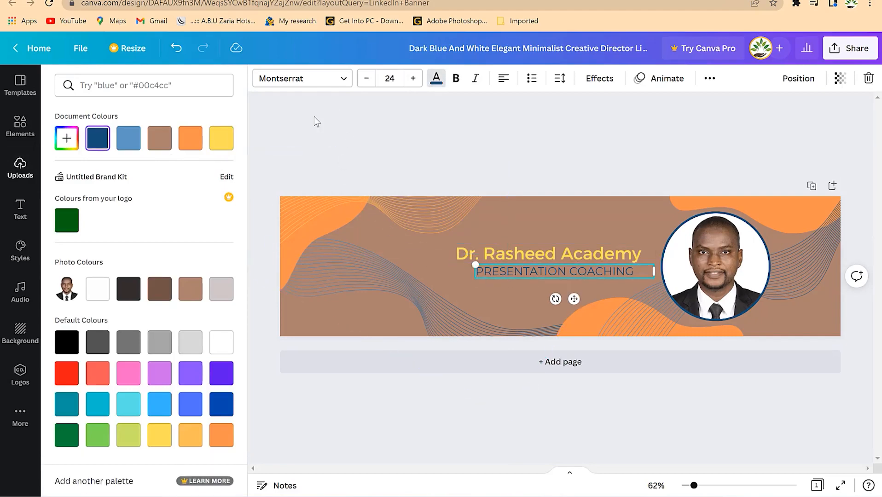
click(221, 139)
click(408, 125)
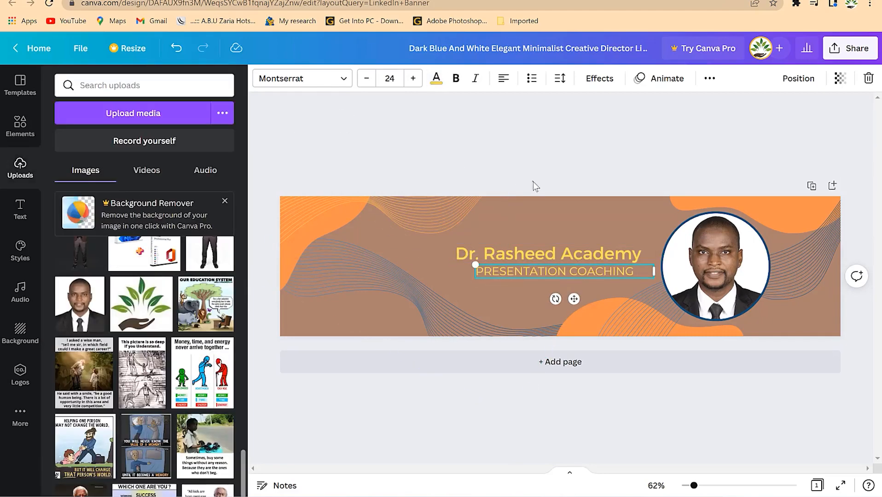
Recolour the title and subtitle together, trying dark blue before applying the near-black colour taken from the photo.
click(599, 260)
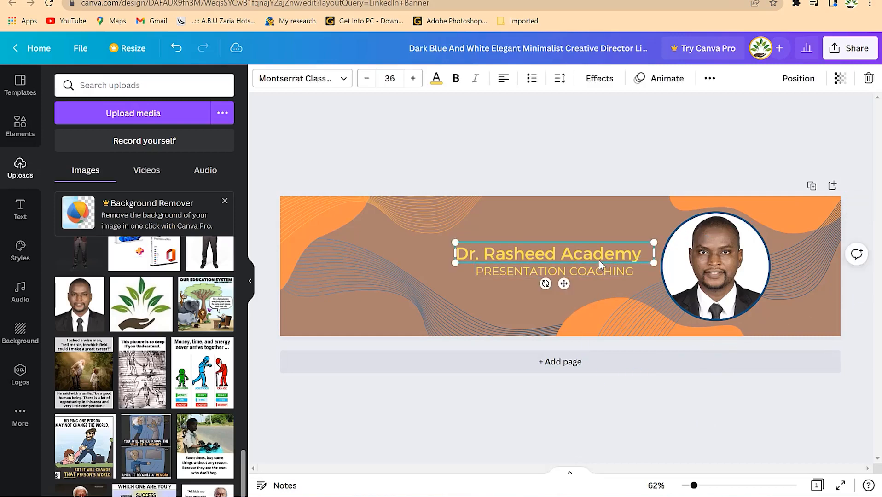
shift+click(595, 275)
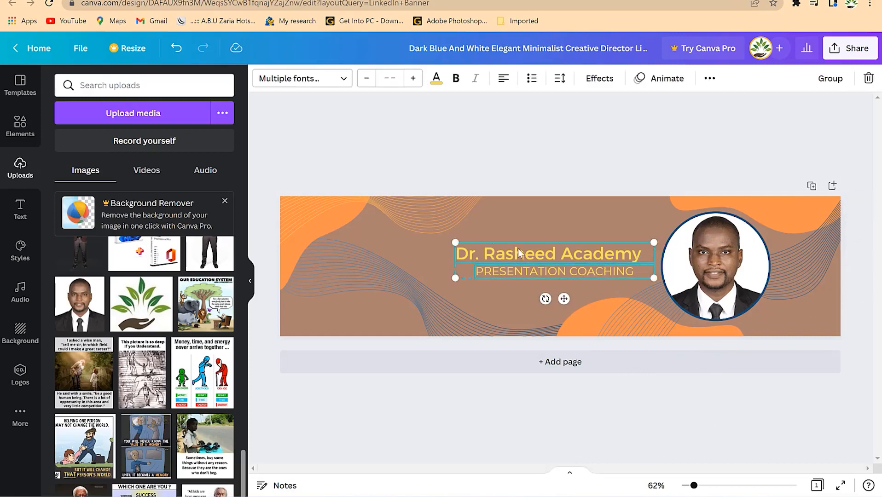
click(440, 86)
click(226, 411)
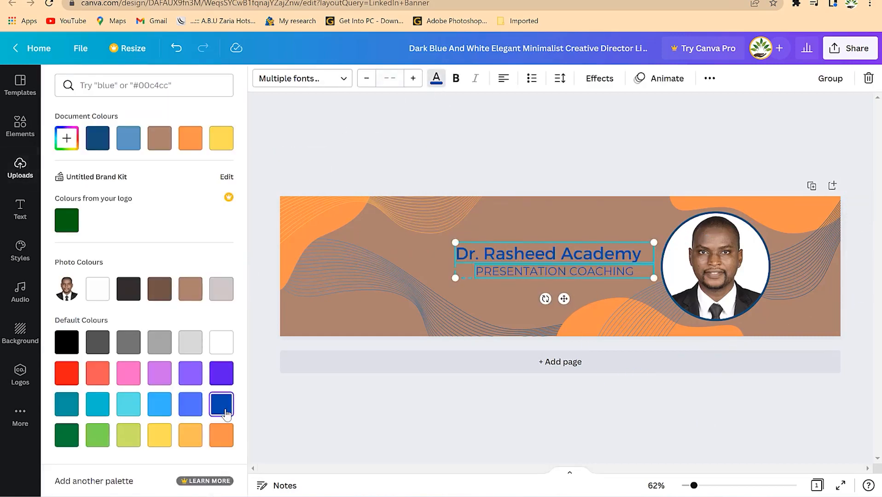
click(129, 288)
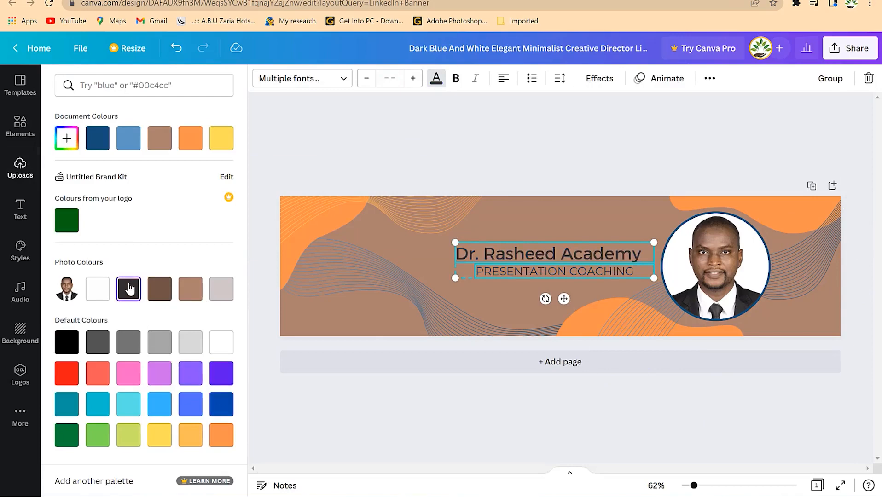
click(540, 145)
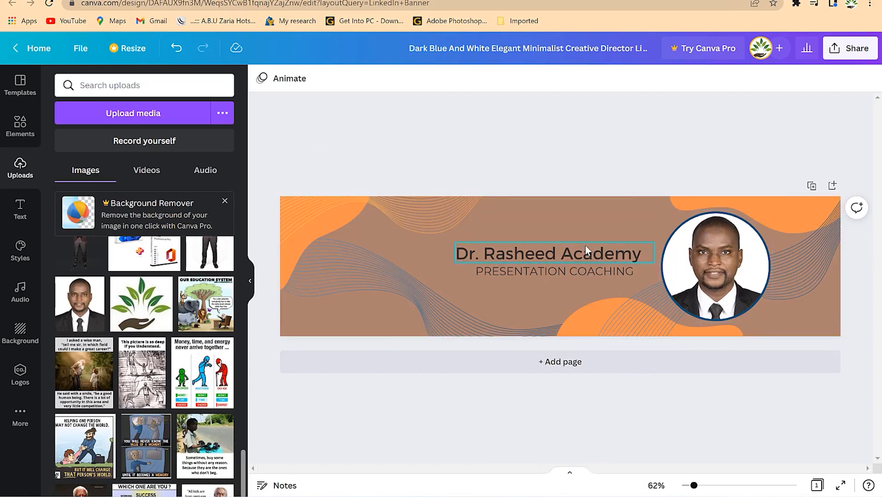
Download the finished banner as a PNG file.
click(851, 47)
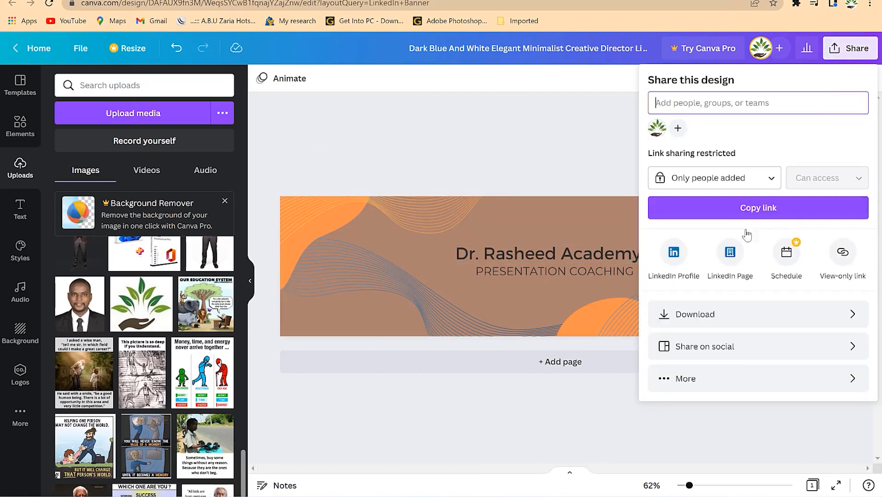
click(715, 319)
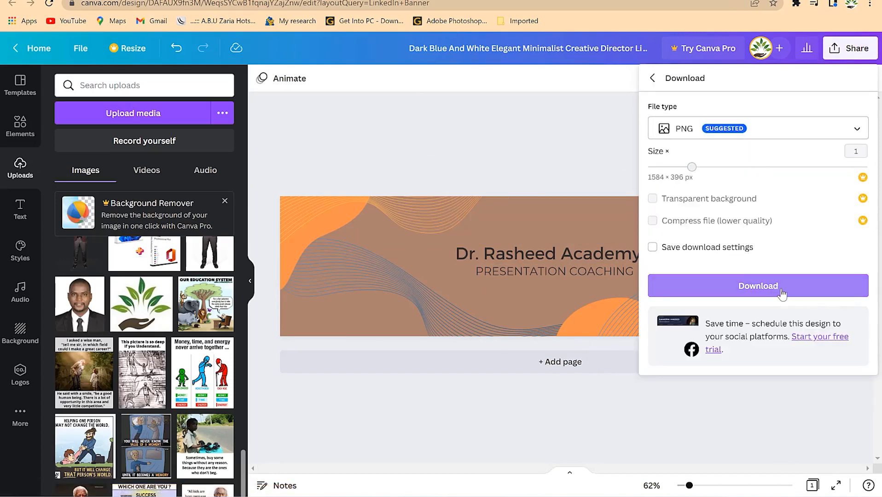
click(782, 290)
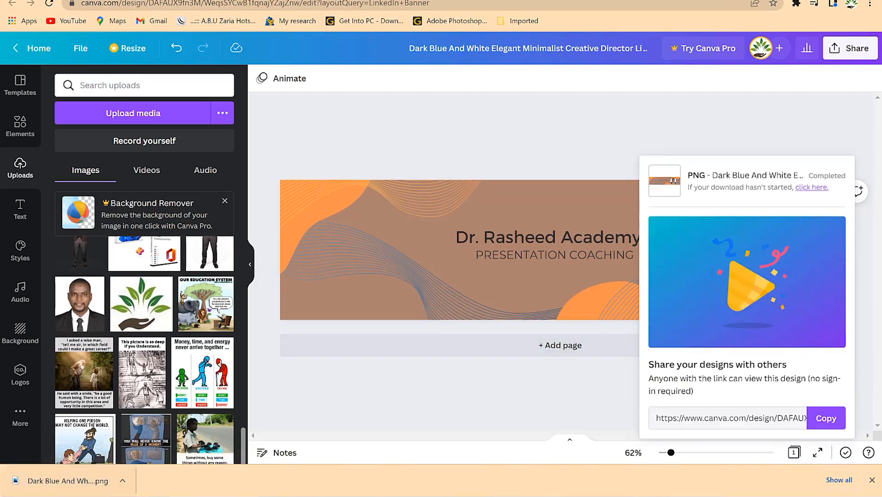
Open the downloaded PNG to inspect the banner at full width, and return to the browser.
click(29, 484)
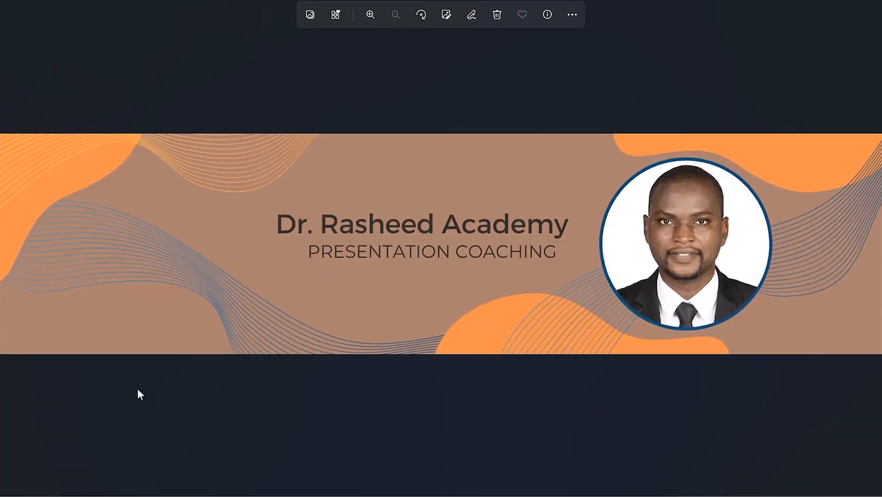
scroll(589, 264, up, 3)
scroll(589, 264, down, 3)
key(alt+Tab)
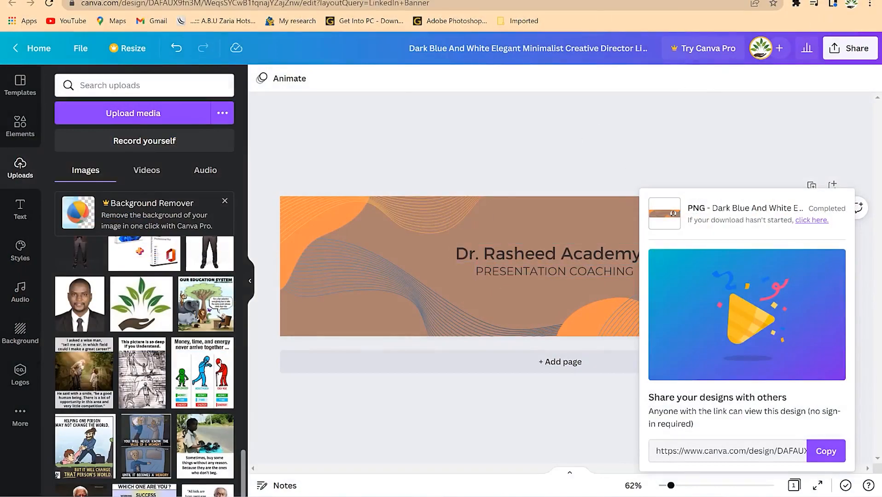
Switch to the LinkedIn profile, view the background photo editor with its option to change the photo, and close it unchanged.
key(ctrl+Tab)
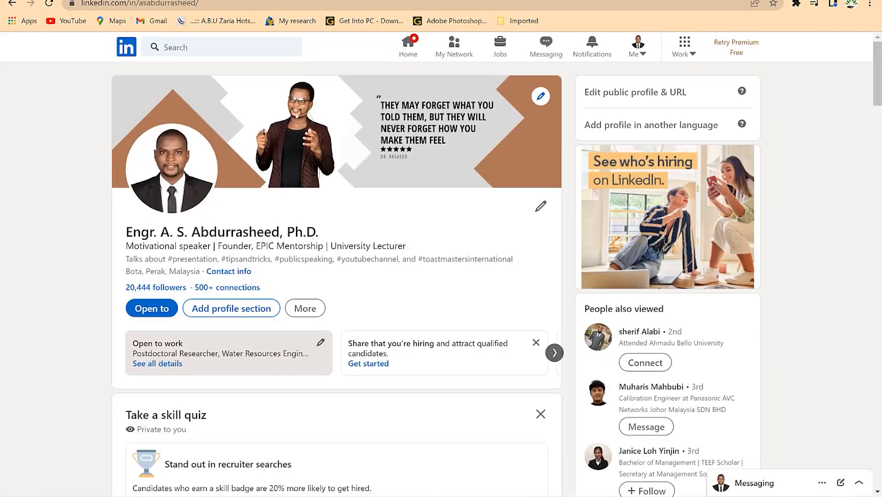
click(541, 97)
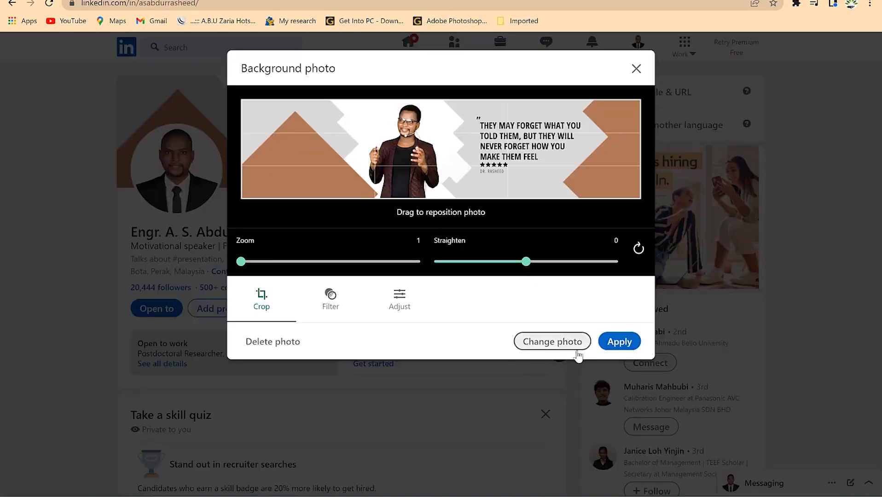
click(636, 69)
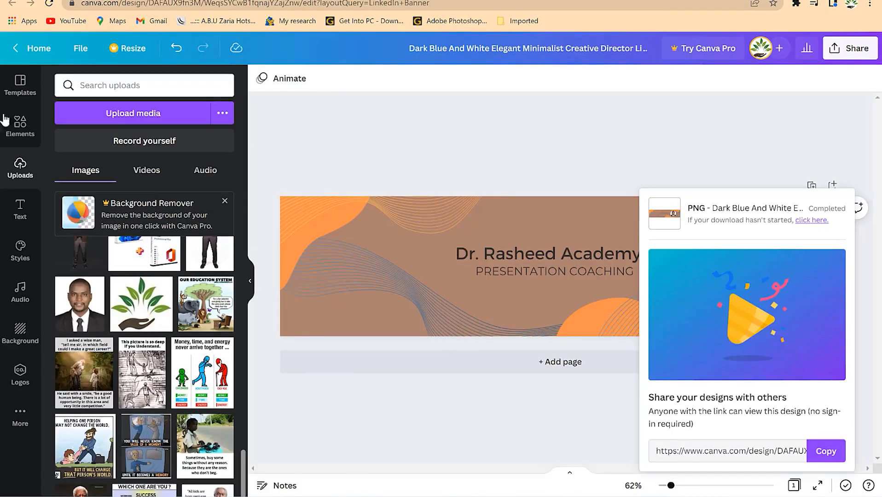
Return to the Canva home page, search for "youtube", and browse the YouTube Channel Art templates.
click(37, 48)
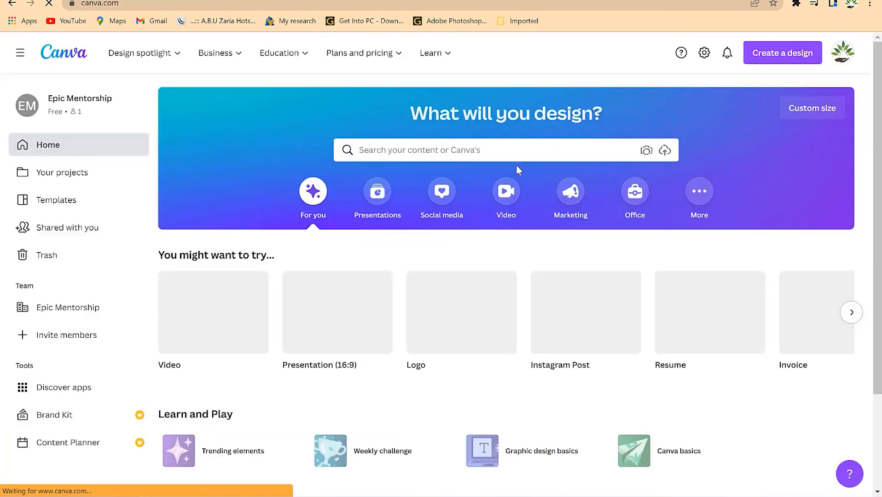
click(509, 157)
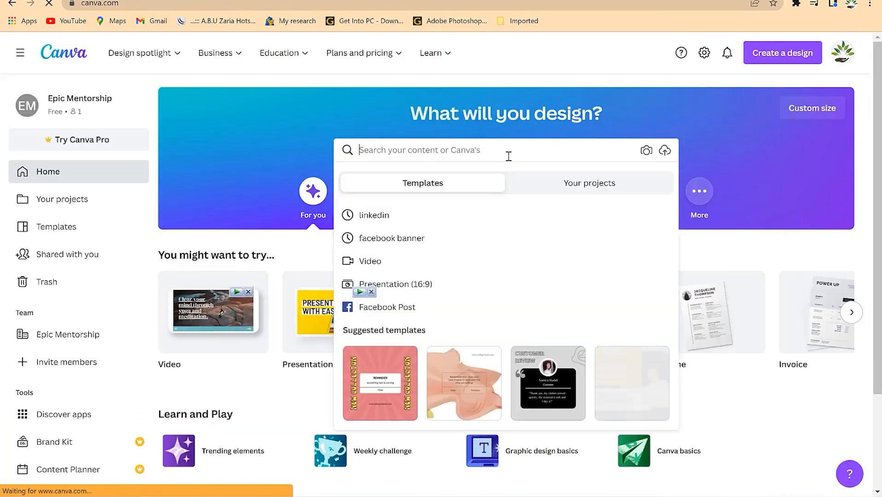
text(youtube)
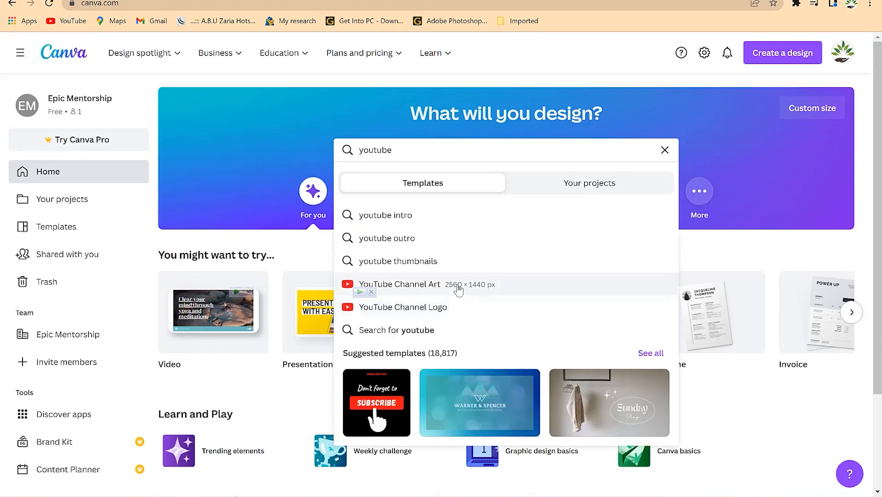
click(468, 292)
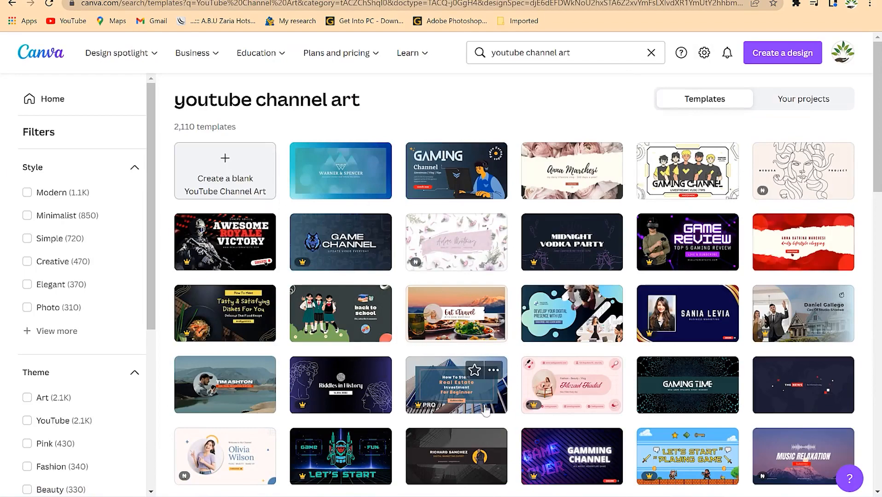
scroll(464, 403, down, 3)
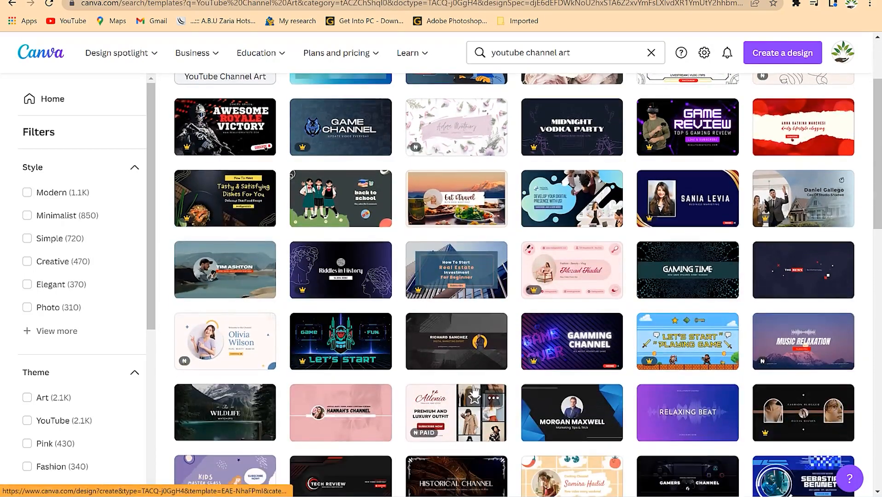
scroll(464, 394, down, 3)
scroll(606, 356, down, 3)
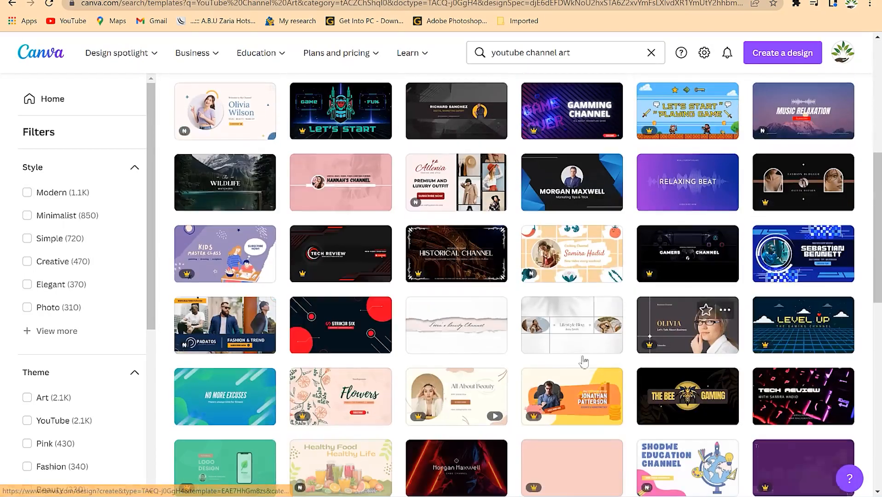
Browse the YouTube Channel Art results and open the dark digital marketing expert template with the skyscraper background and yellow portrait circle.
scroll(552, 362, up, 1)
scroll(420, 368, down, 2)
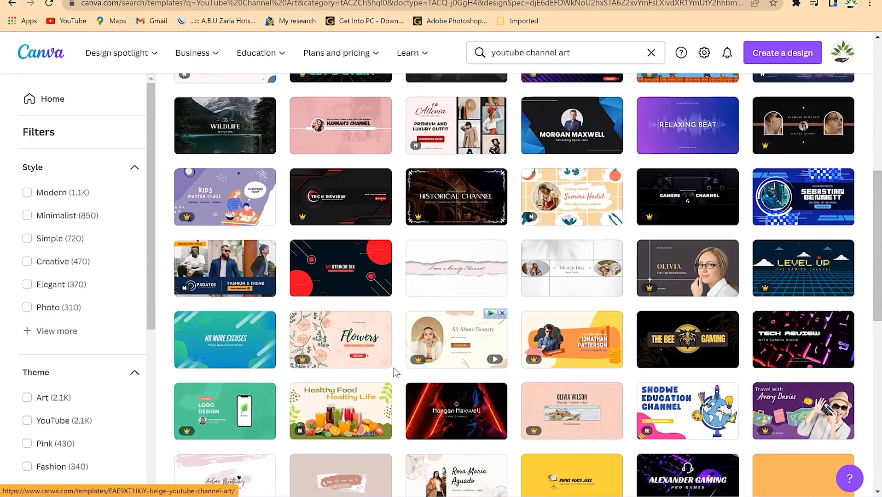
scroll(433, 371, down, 7)
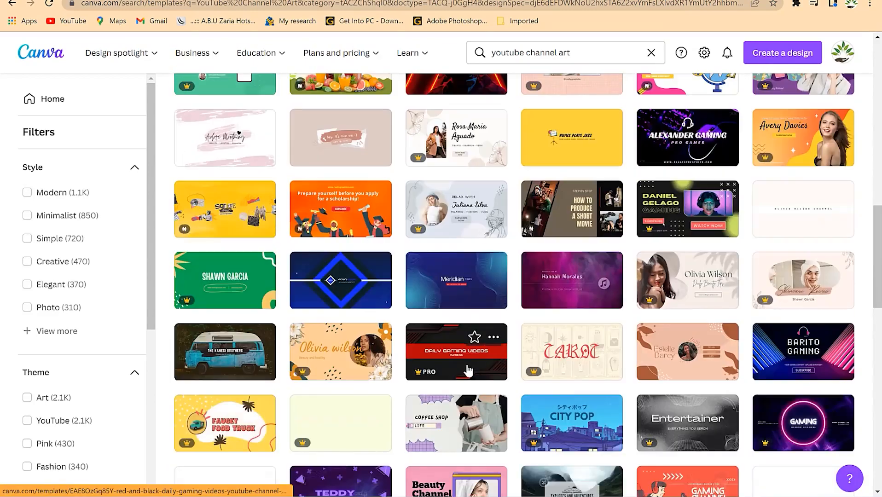
scroll(472, 331, up, 10)
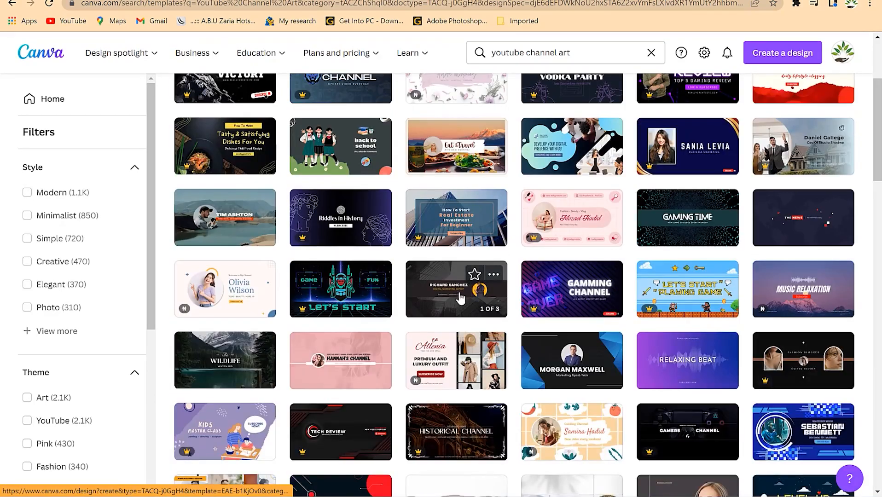
click(450, 296)
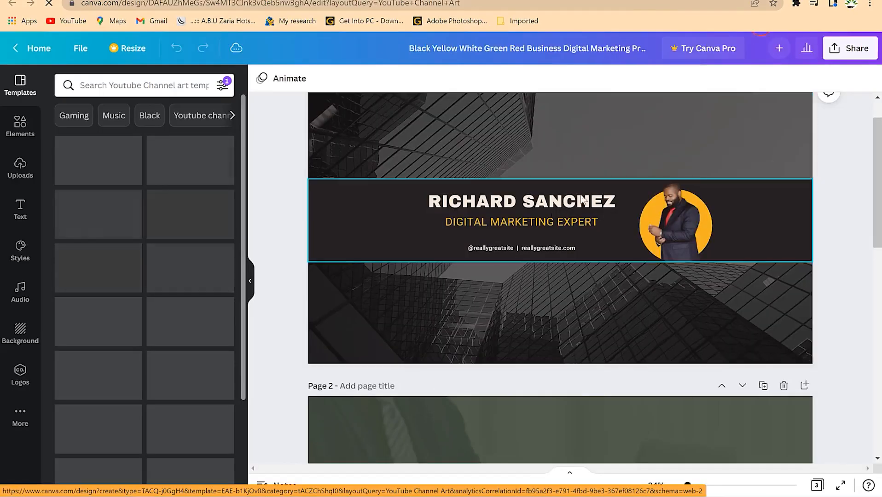
Recolour the central band behind the text on page 1 to the dark green document colour.
click(333, 222)
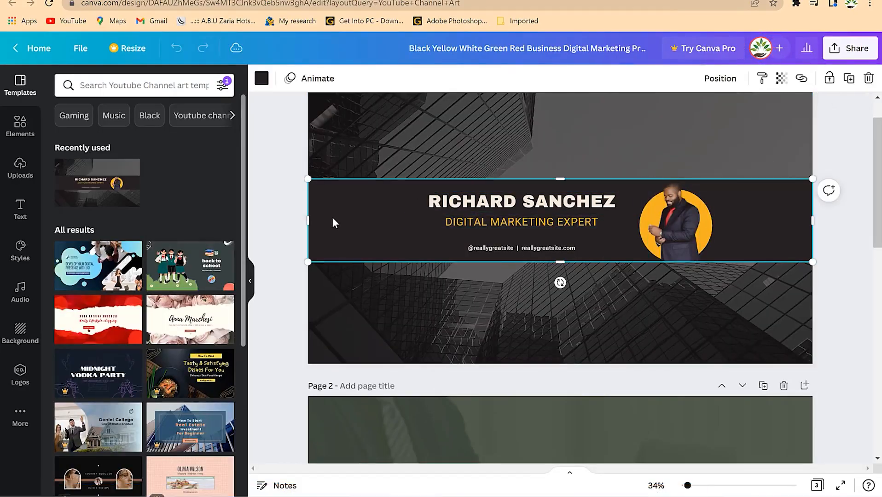
click(261, 84)
click(169, 140)
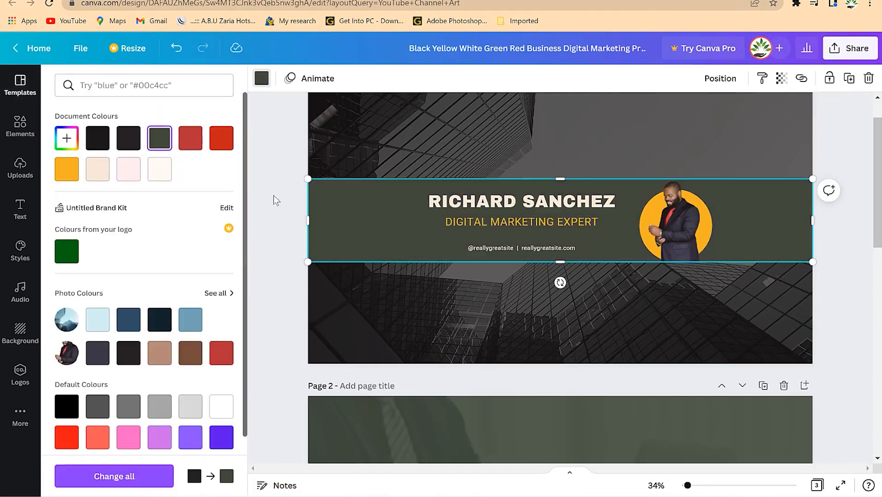
Replace the portrait in the yellow circle with the uploaded cut-out photo of the man in a black suit.
click(651, 239)
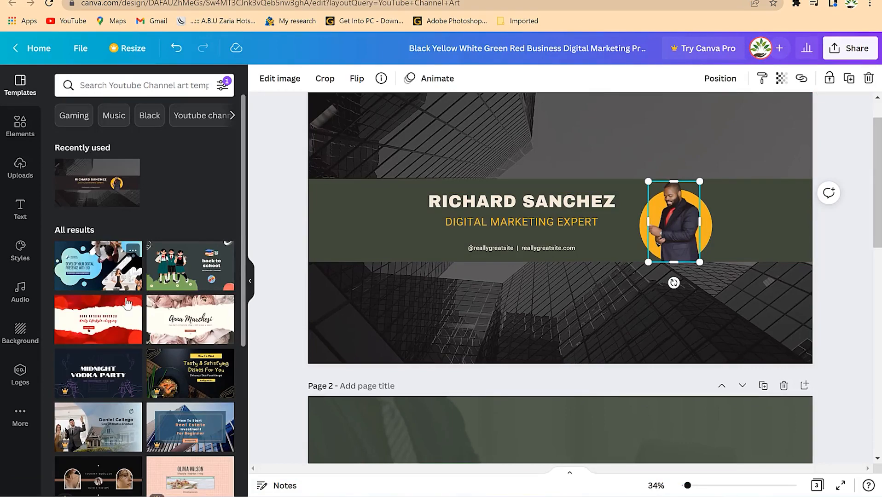
click(20, 168)
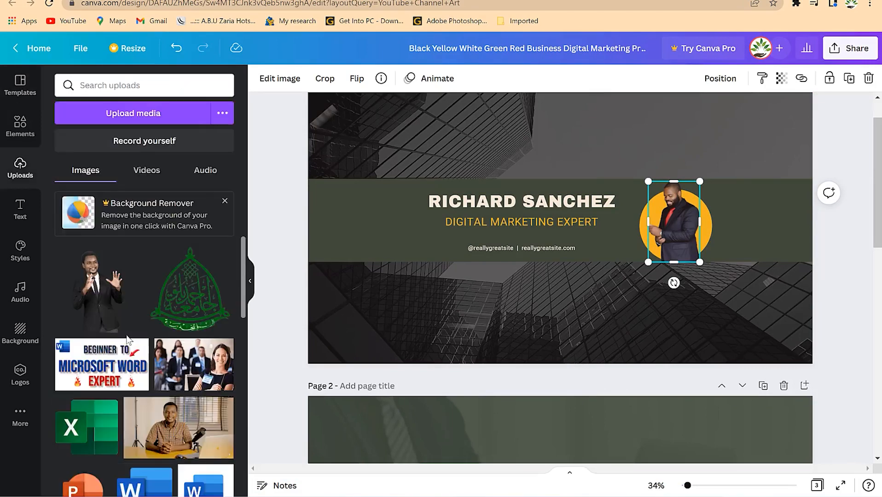
click(110, 297)
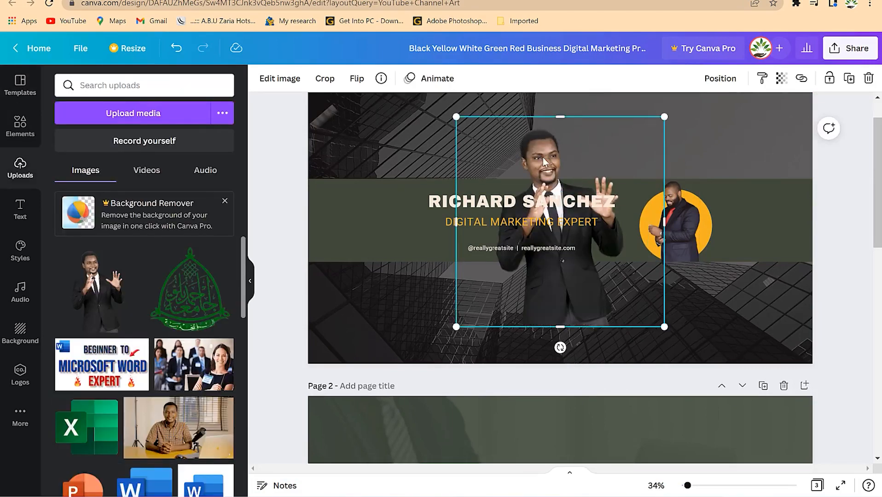
key(Delete)
drag(97, 285, 670, 224)
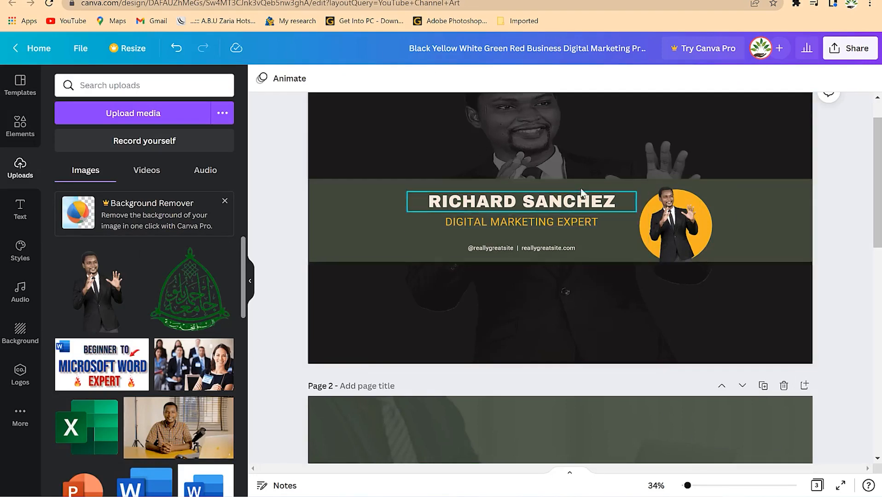
Replace the name in the page 1 headline with "EPIC MENTORSHIP".
double_click(553, 209)
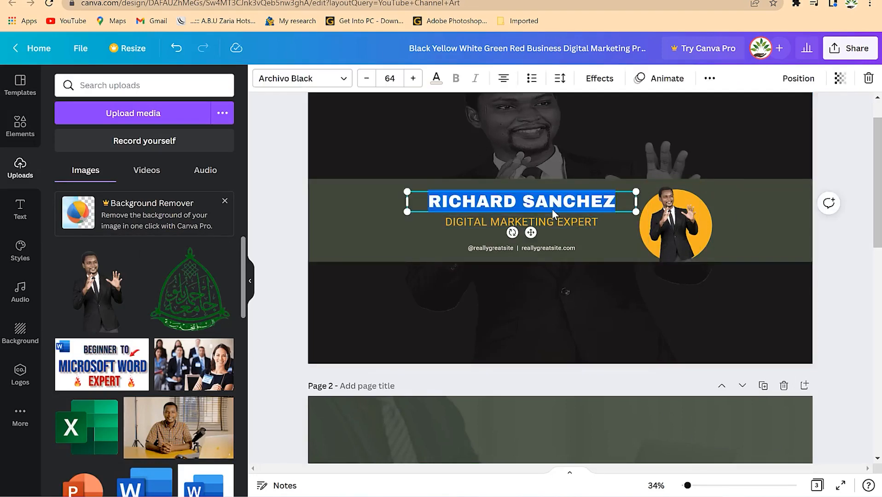
text(DR. RASHEE)
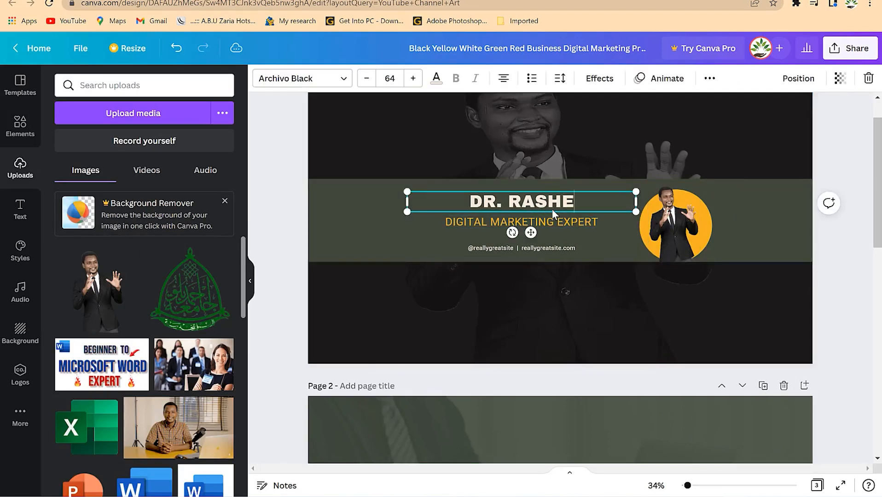
key(BackSpace)
key(BackSpace)
key(BackSpace)
key(BackSpace)
key(BackSpace)
key(BackSpace)
key(BackSpace)
key(BackSpace)
key(BackSpace)
key(BackSpace)
text(EPIC MENTORSHIP)
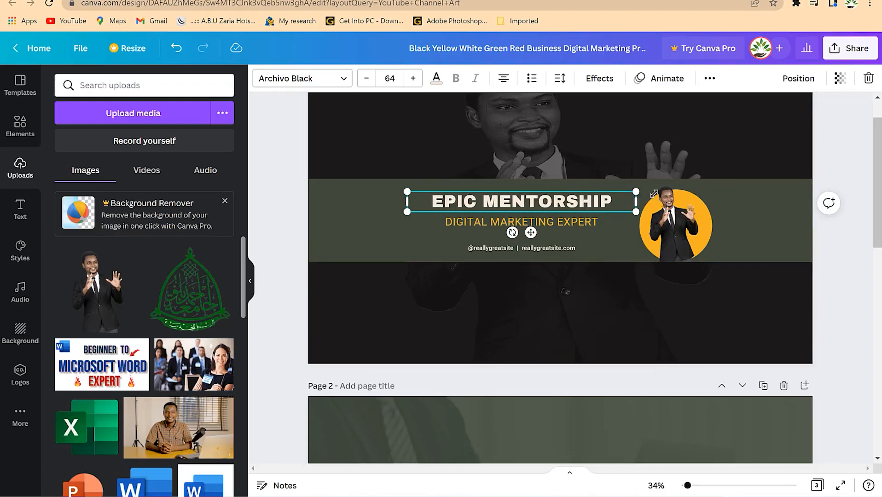
Inspect the band, background and contact line on page 1 and the alternative banner designs on pages 2 and 3.
click(768, 201)
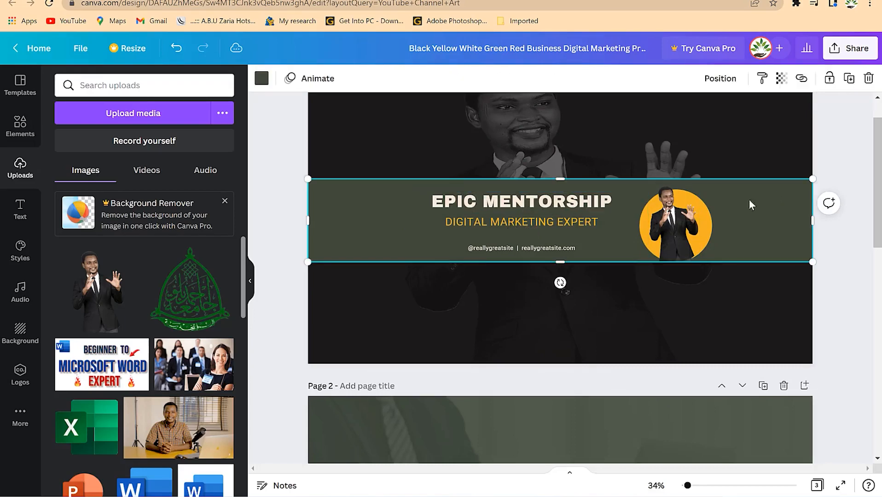
click(705, 330)
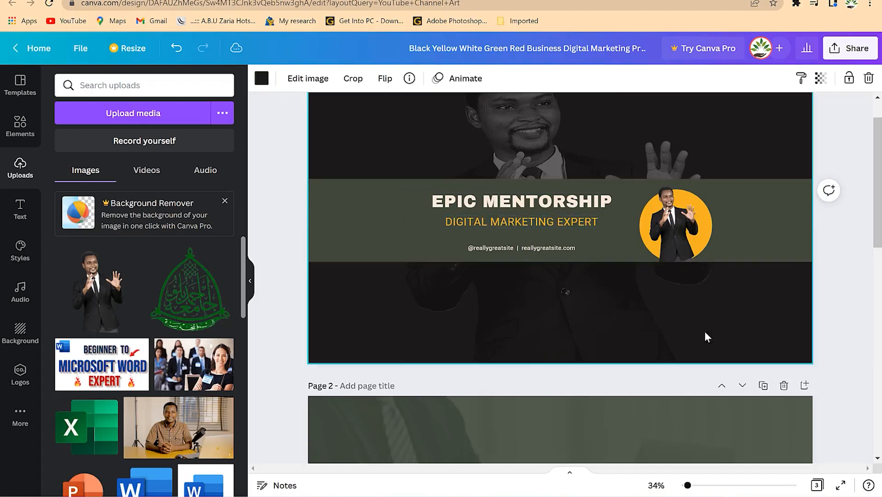
click(475, 248)
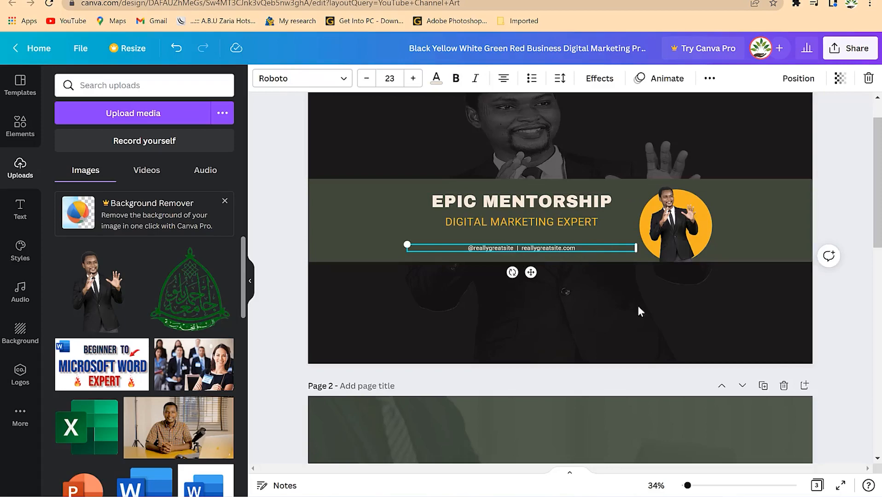
click(667, 350)
scroll(705, 306, down, 3)
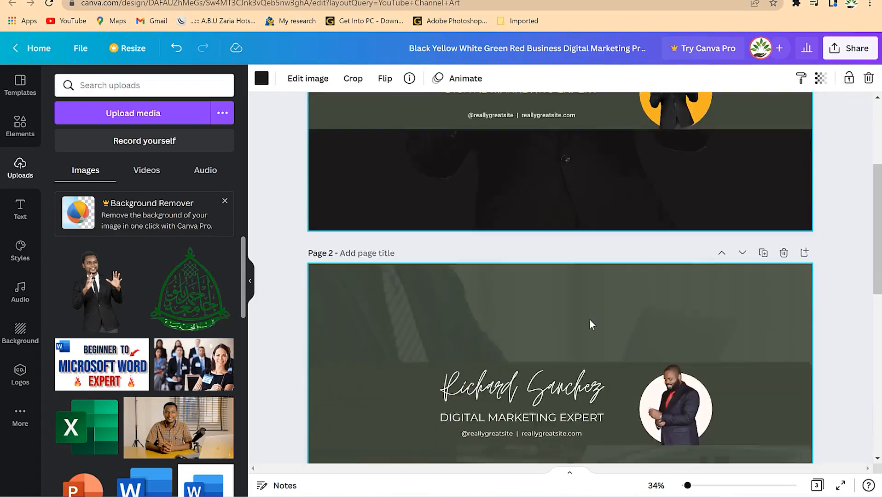
scroll(590, 319, down, 5)
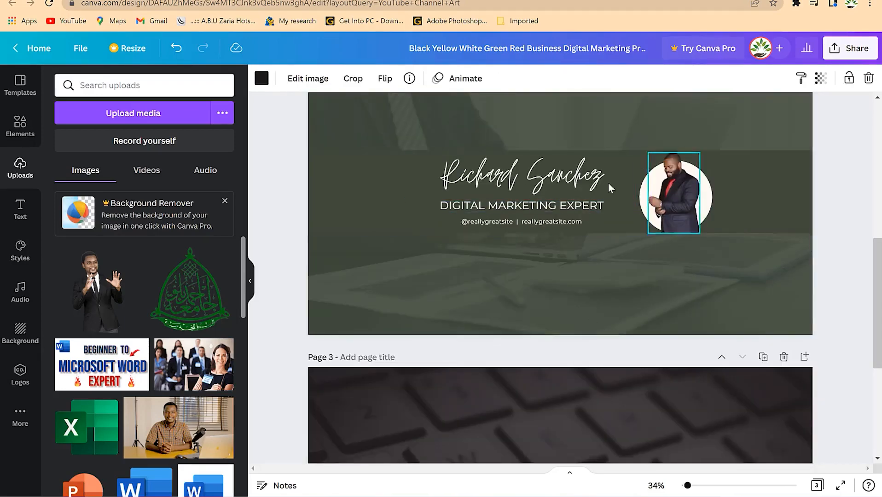
scroll(624, 222, down, 5)
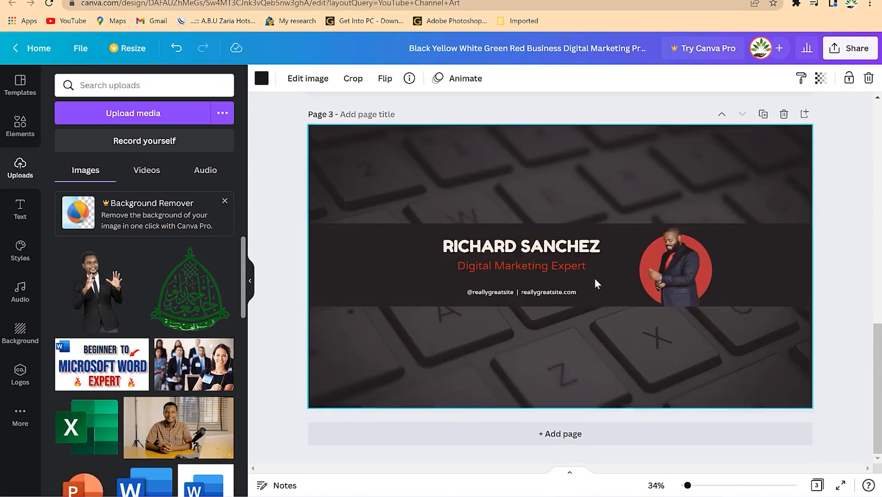
scroll(562, 322, up, 10)
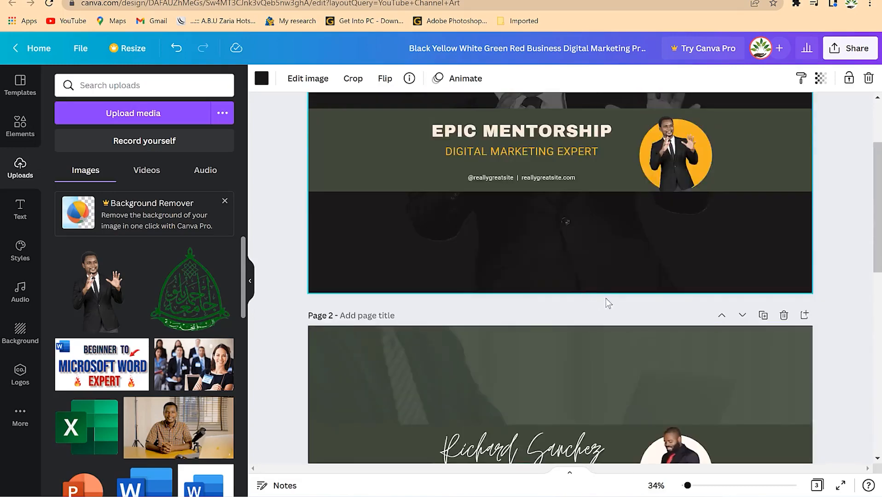
scroll(599, 303, up, 3)
Recolour the yellow circle behind the portrait on page 1 to the bright red document colour.
click(703, 262)
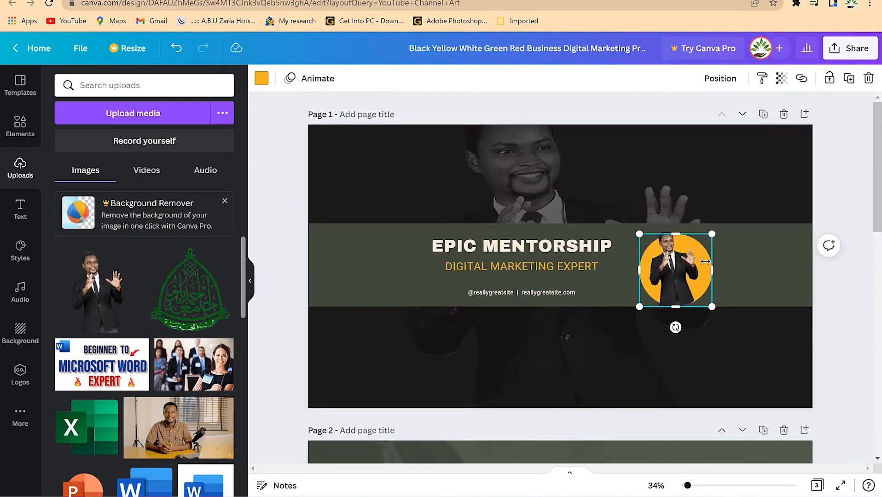
click(692, 265)
click(714, 269)
click(706, 267)
click(262, 78)
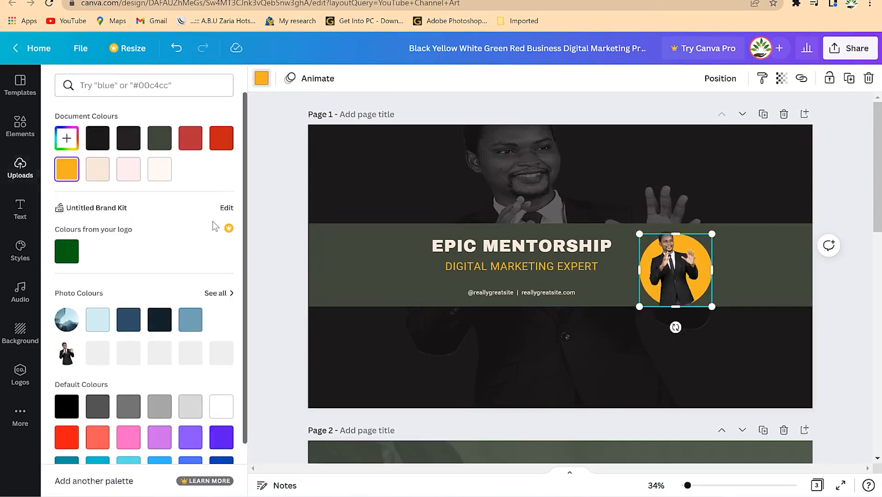
click(217, 138)
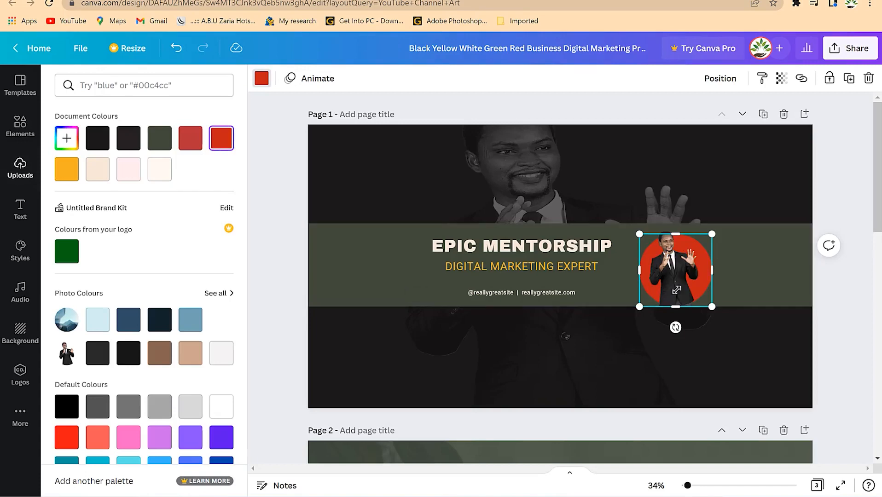
click(821, 359)
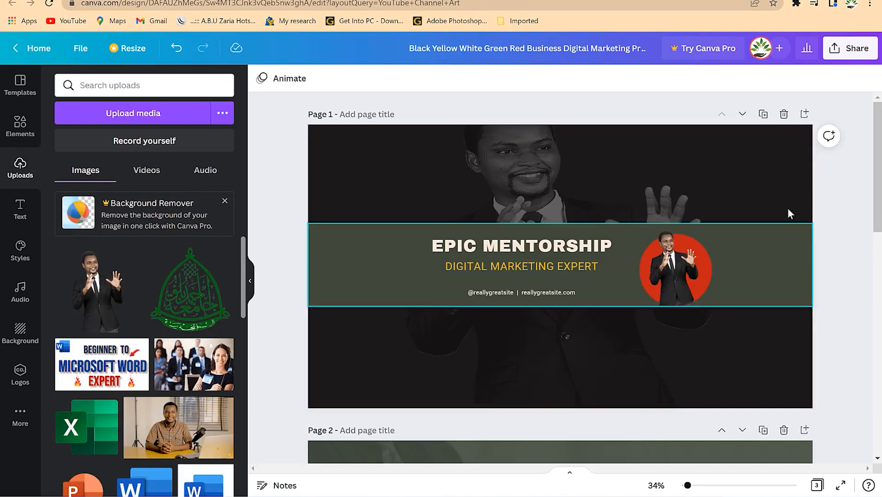
Try light document colours on the page 1 background and set it to the pale beige one.
click(732, 157)
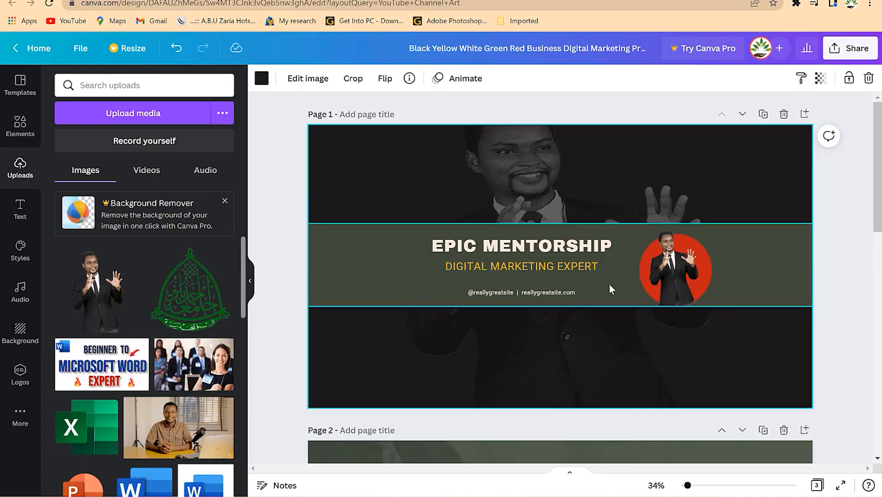
click(261, 79)
click(154, 177)
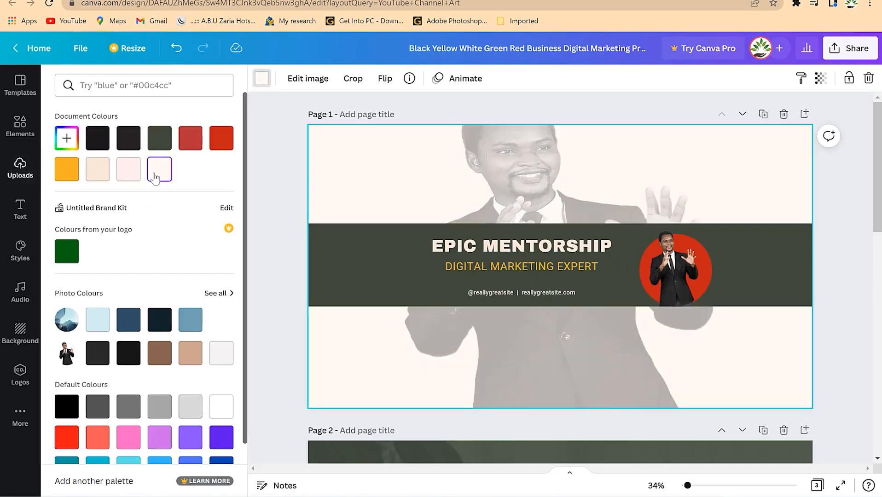
click(128, 169)
click(106, 175)
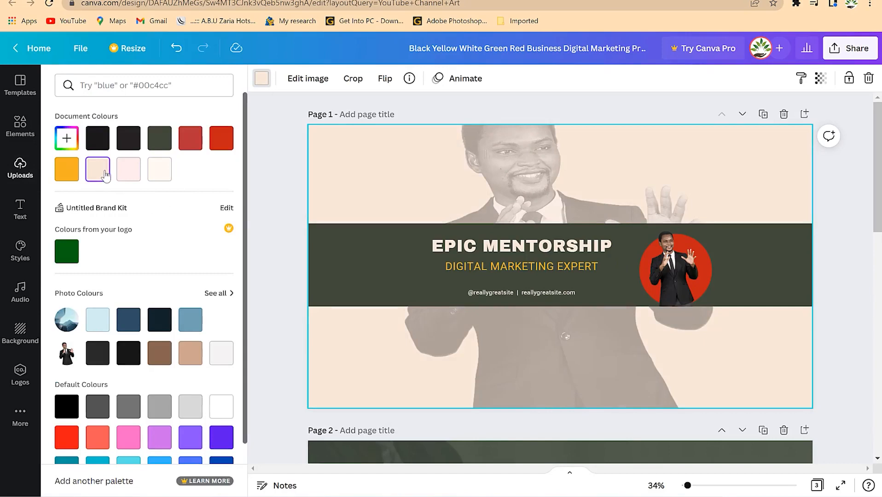
click(650, 114)
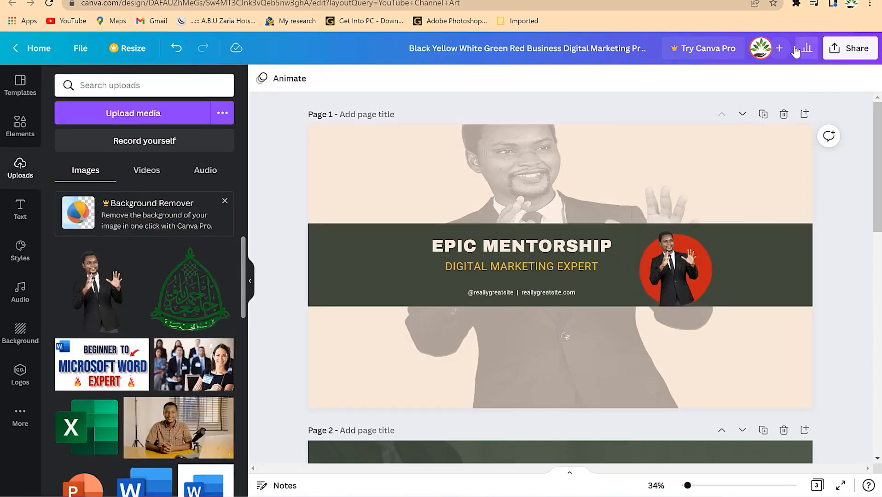
Download only page 1 of the design as a PNG, open the saved image to check it, and return to the editor.
click(868, 52)
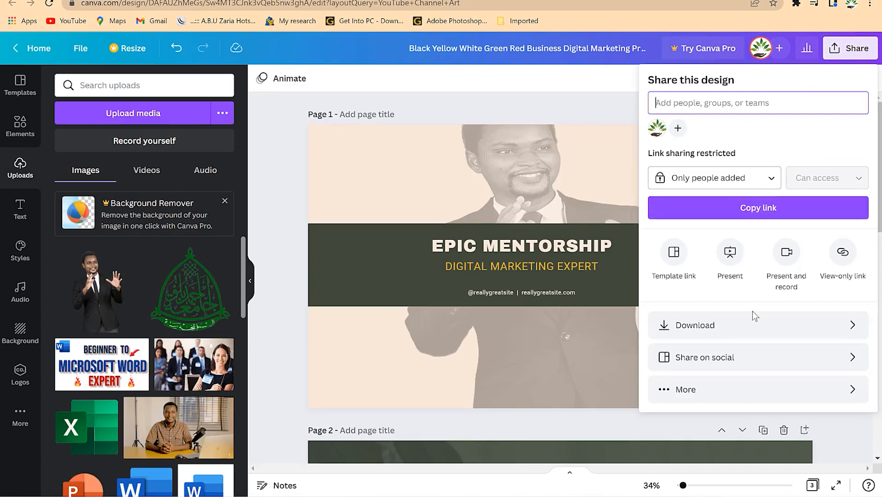
click(721, 328)
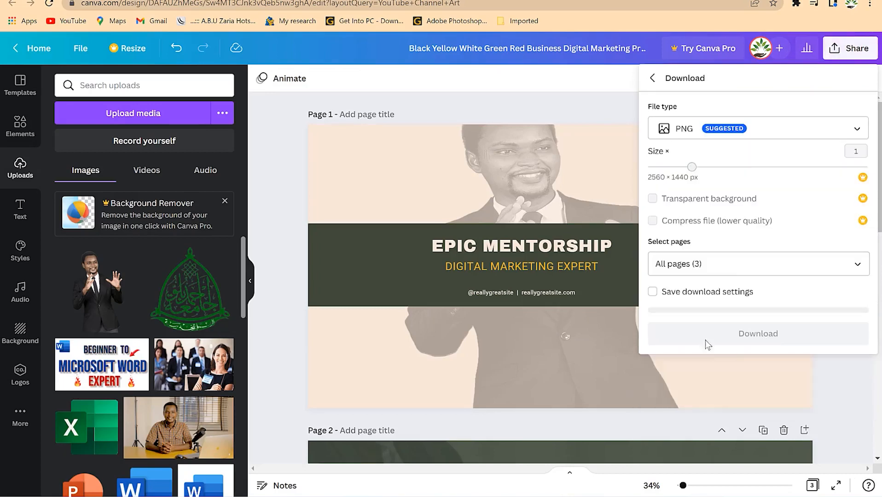
click(742, 267)
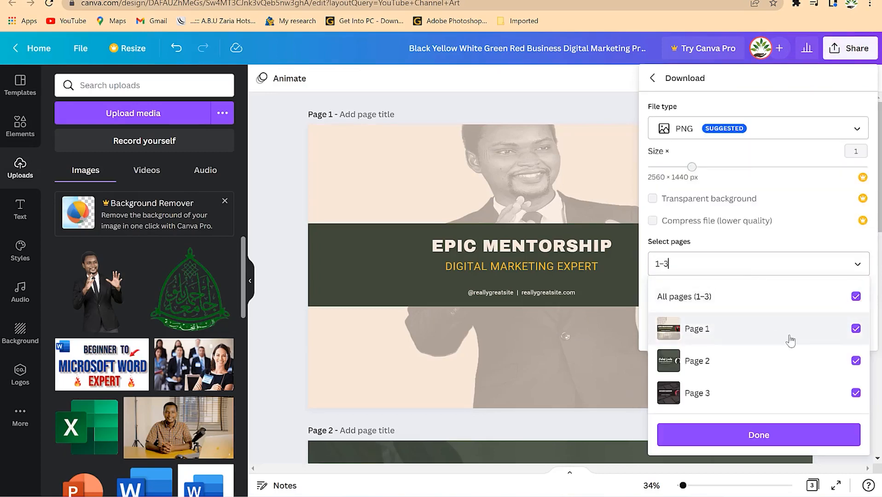
click(856, 297)
click(856, 329)
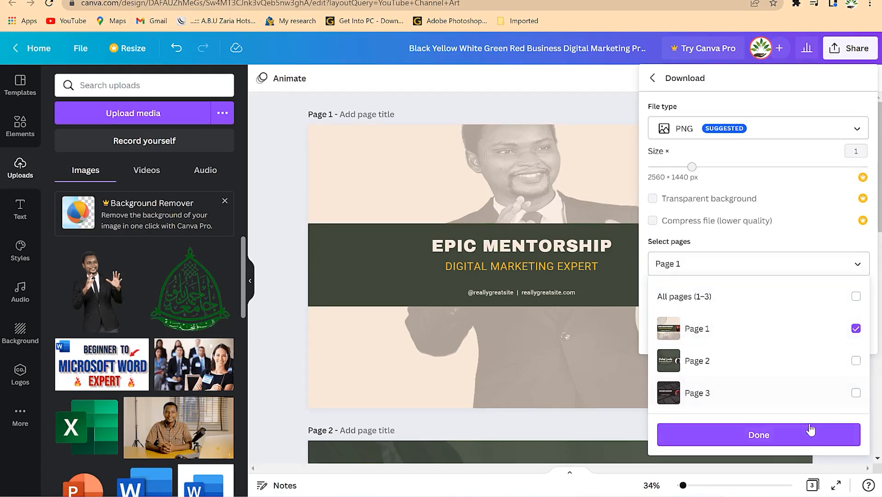
click(812, 433)
click(741, 330)
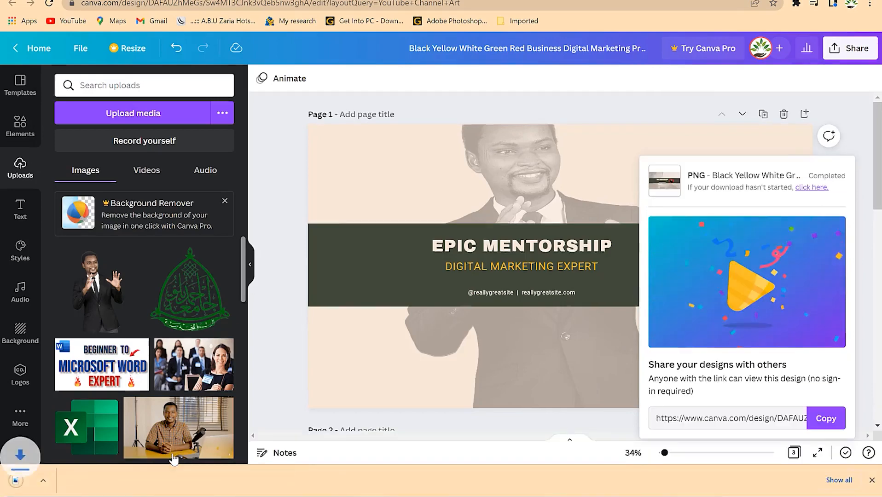
click(50, 482)
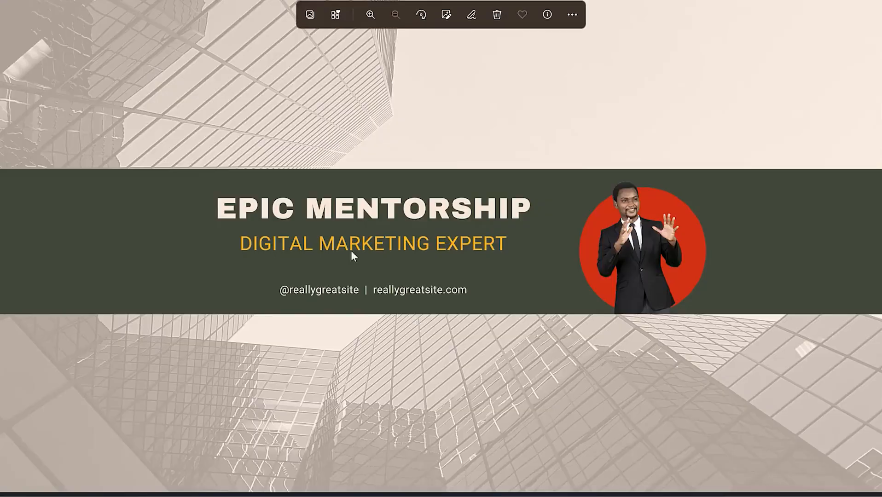
click(869, 1)
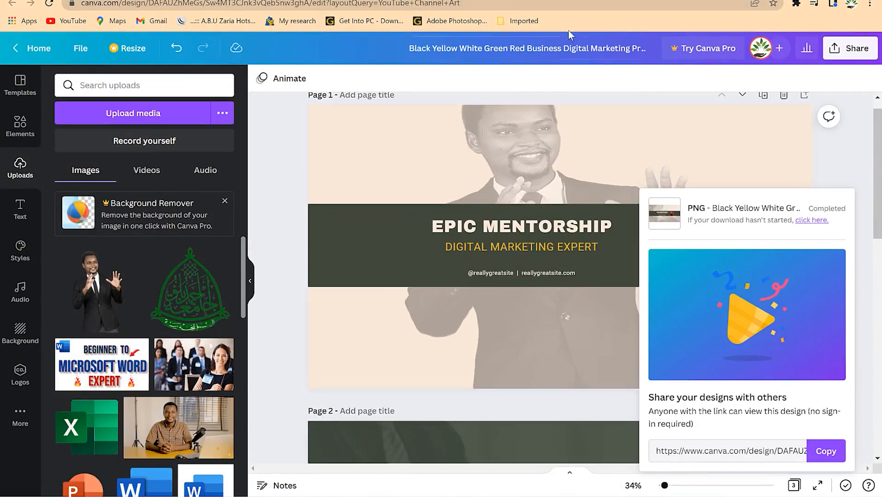
Check the YouTube channel page, return to the Canva home page and search the templates for "youtube thumbnails".
key(ctrl+Tab)
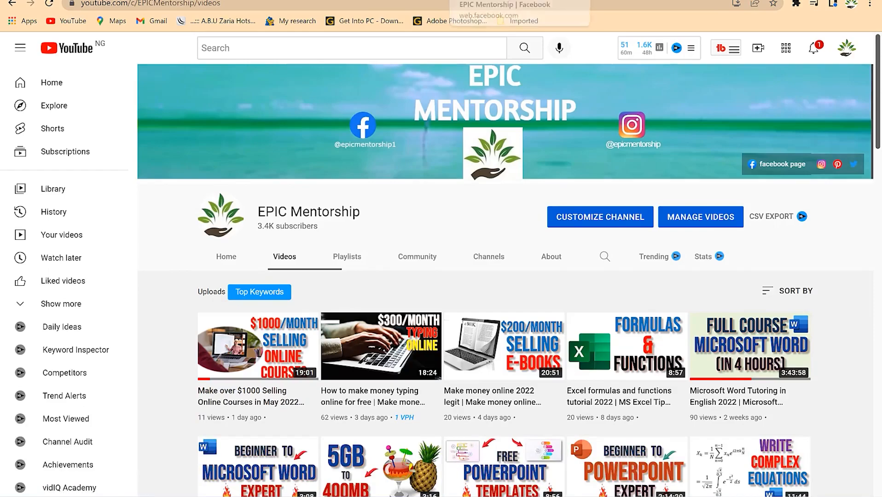
click(690, 0)
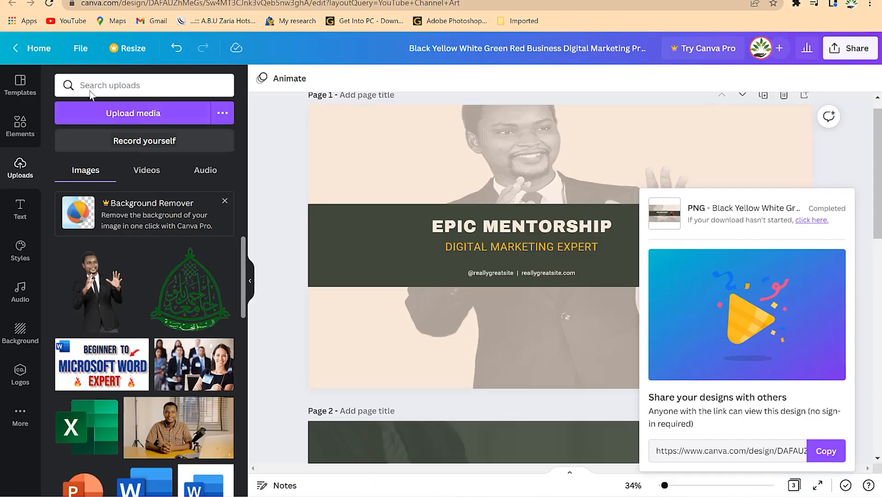
click(44, 50)
click(424, 150)
text(youtube thumbnails)
key(Return)
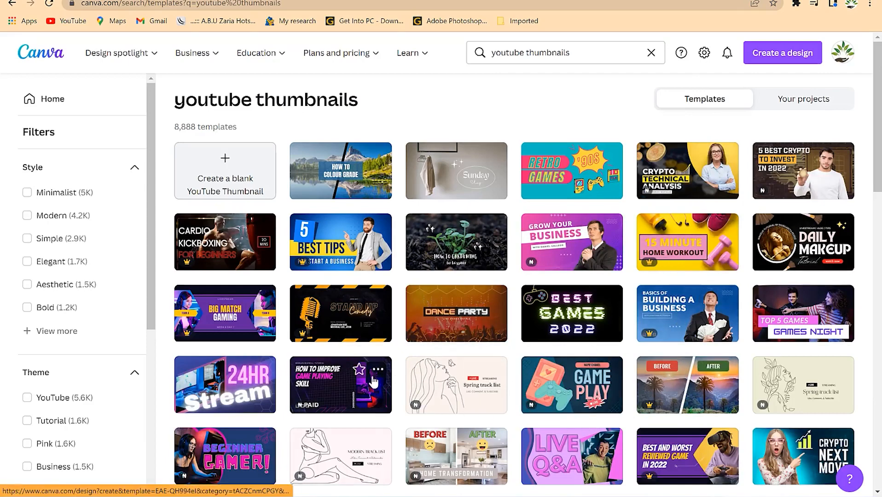
Open the purple "Multi Purpose Youtube Thumbnail" template from the search results for editing.
scroll(367, 402, down, 1)
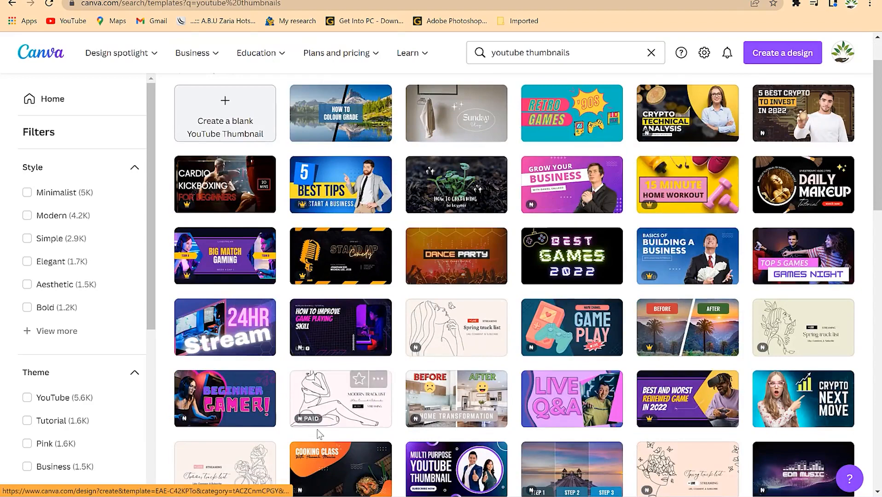
scroll(479, 451, down, 2)
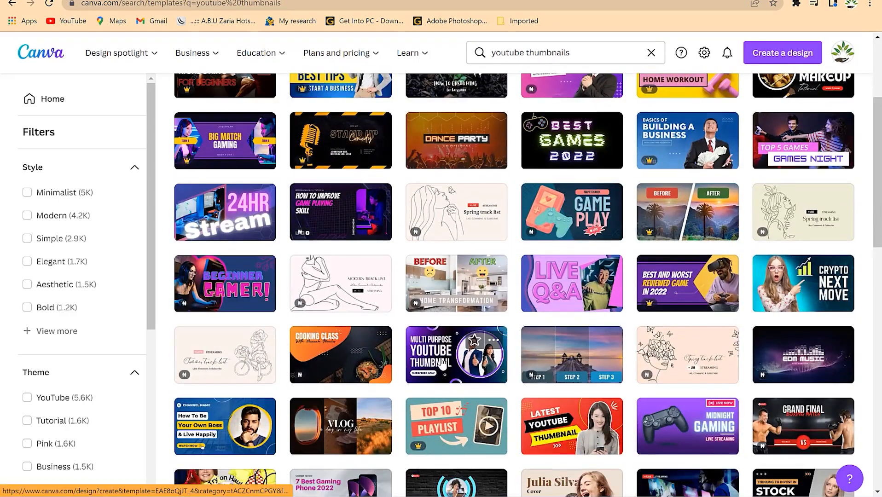
click(452, 367)
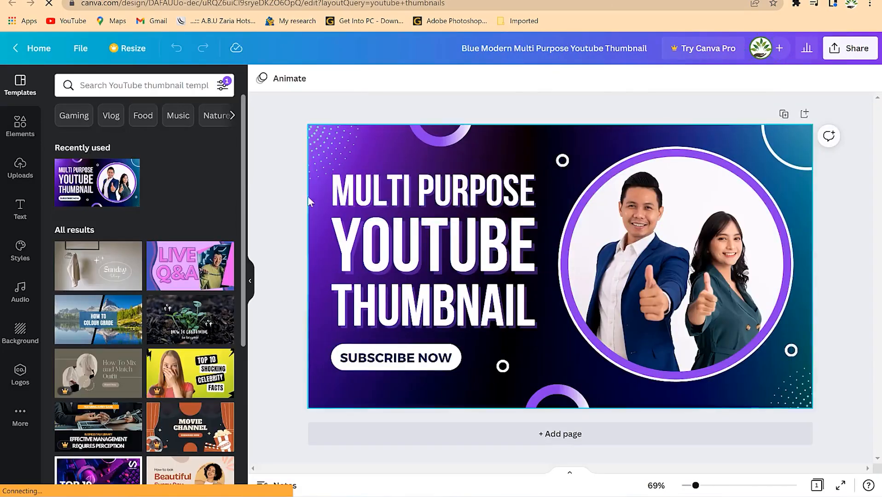
Replace the thumbnail's first title line with "MAKE $100 DAILY" and the second line with "TYPING".
click(436, 191)
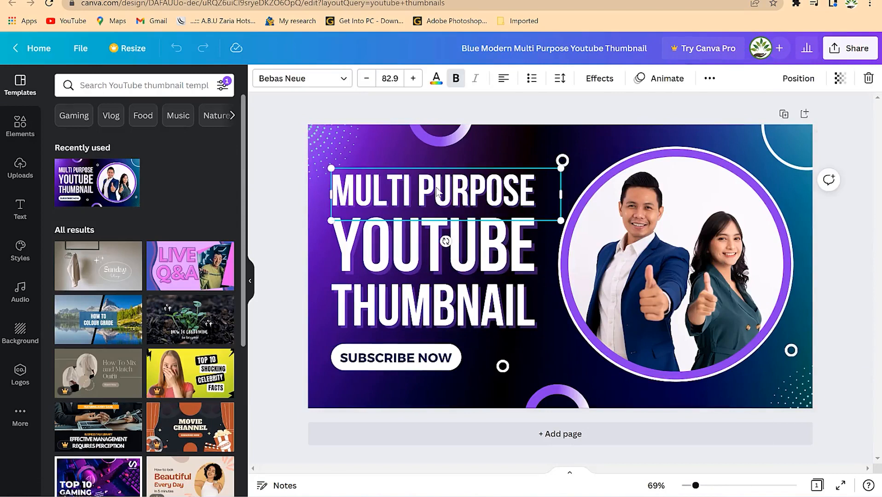
click(437, 191)
click(435, 190)
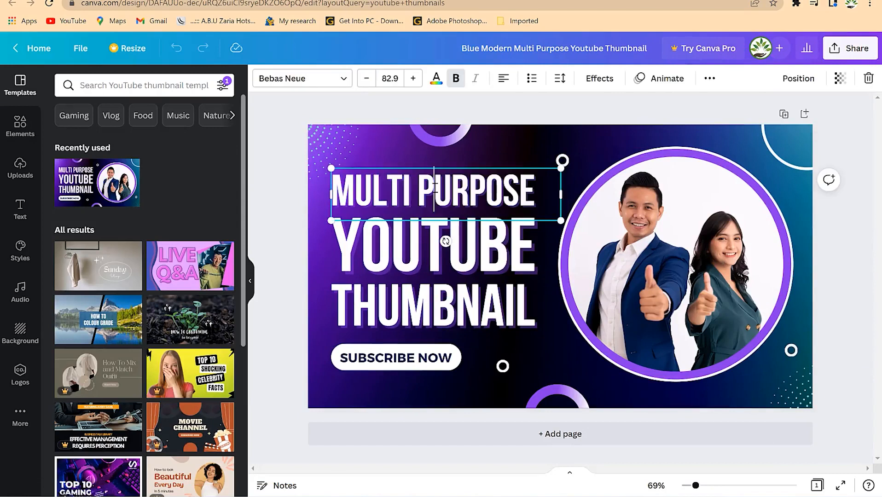
key(ctrl+a)
text(MAKE)
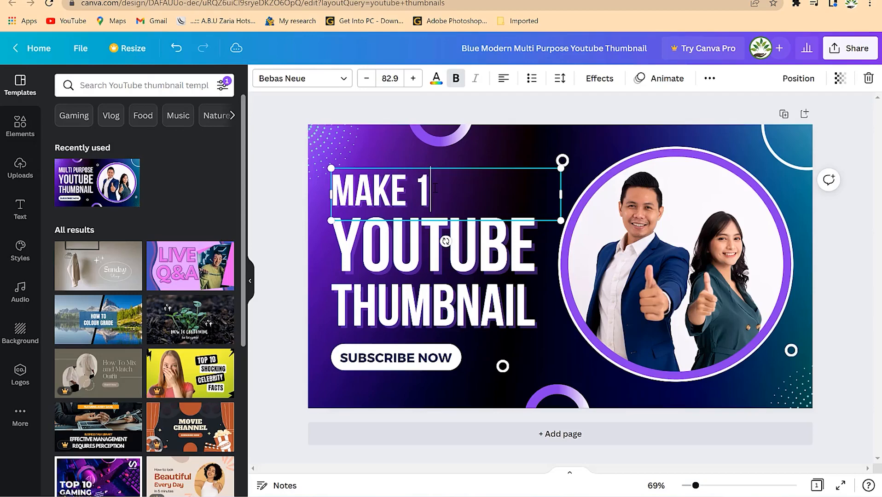
text( $100)
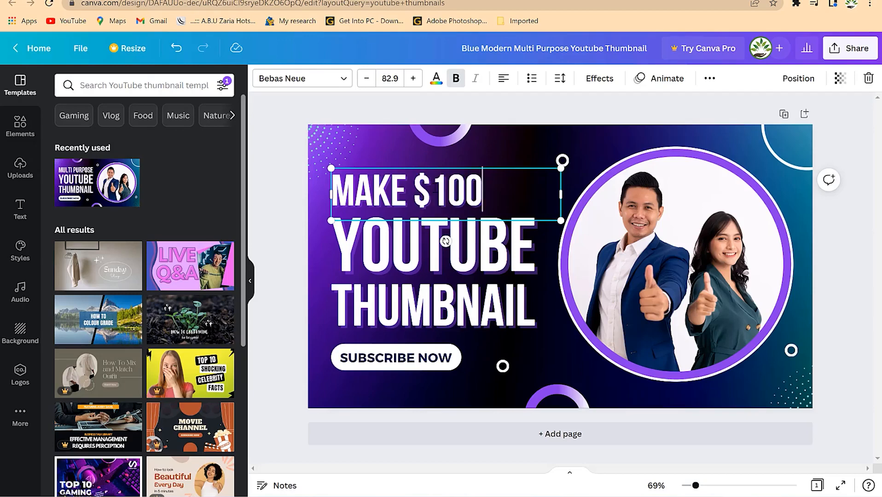
text( DAI)
text(LY)
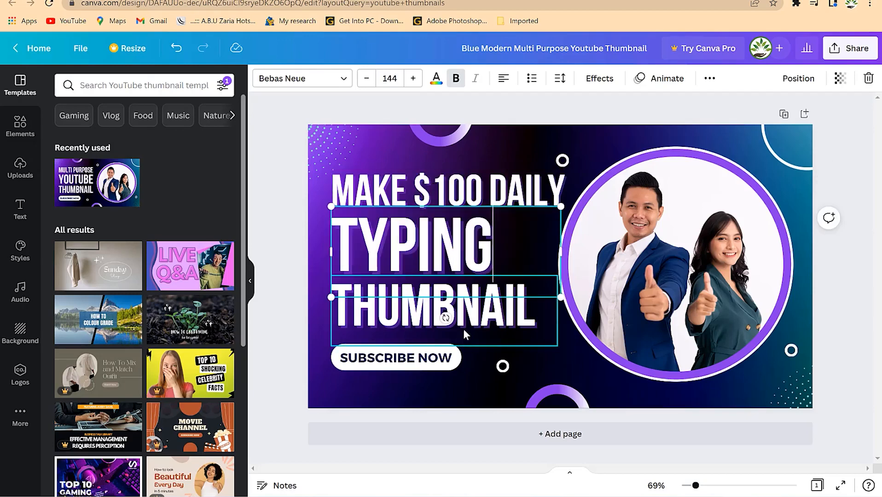
Replace the third title line of the thumbnail with "ONLINE".
click(464, 329)
double_click(464, 328)
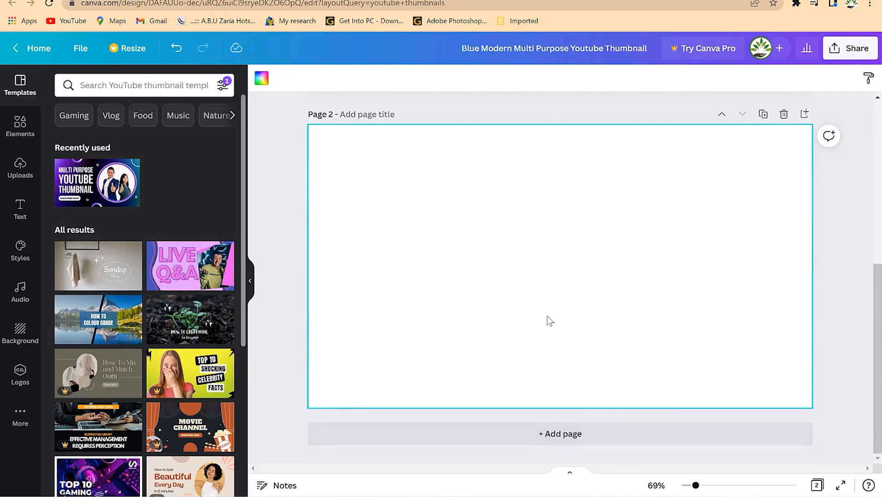
scroll(553, 313, up, 5)
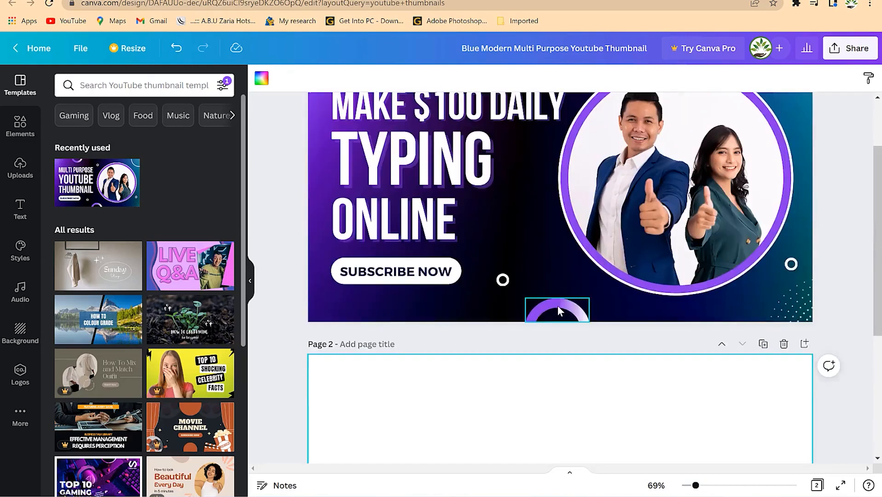
Recolour the "SUBSCRIBE NOW" text on the white badge to the bright red default colour.
click(391, 362)
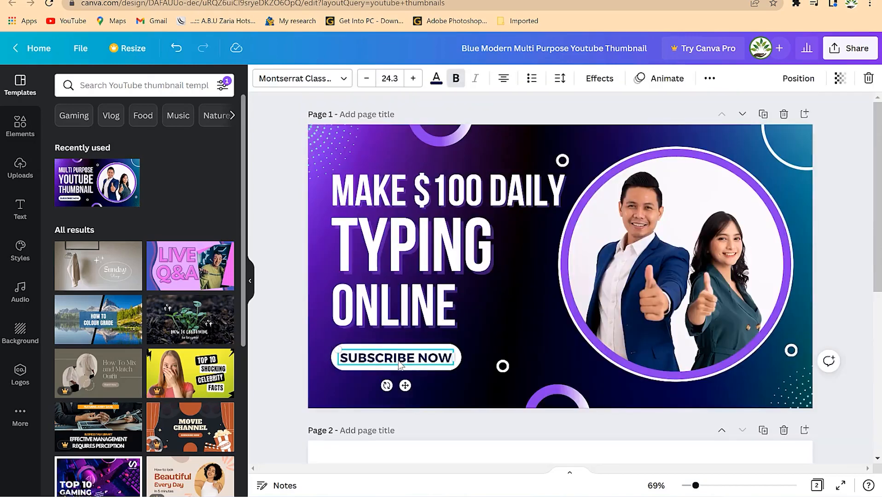
click(437, 78)
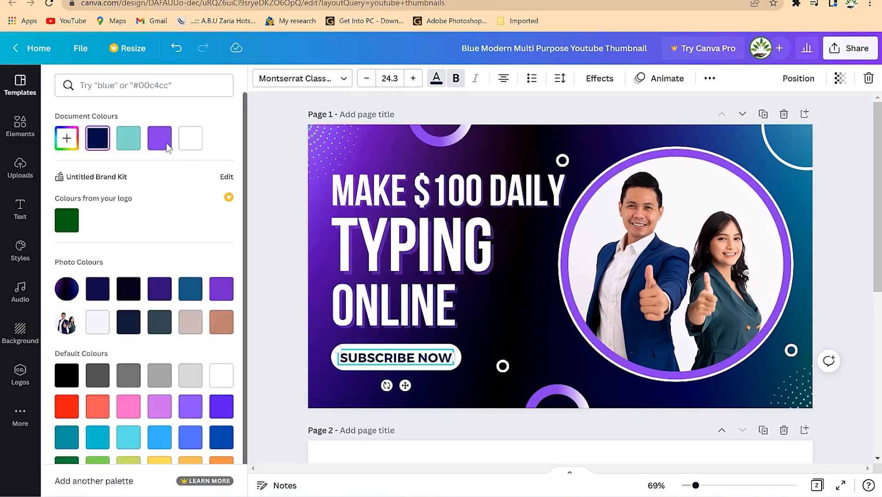
click(67, 407)
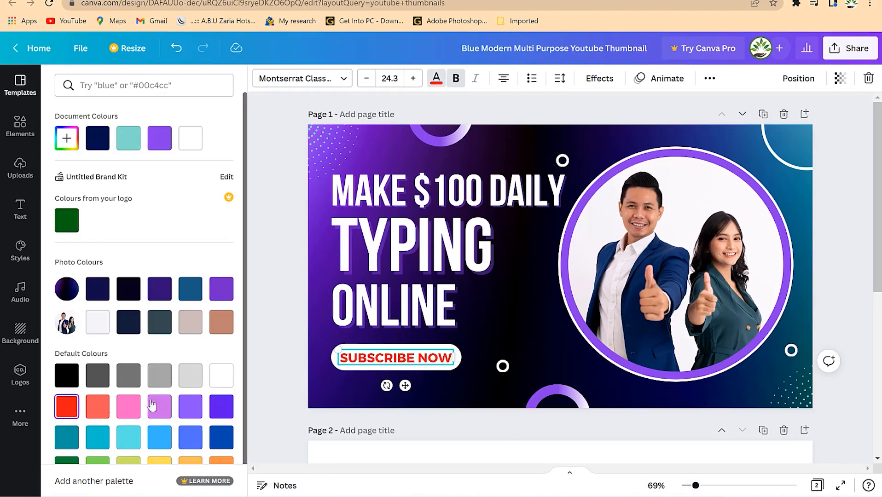
click(502, 366)
click(494, 325)
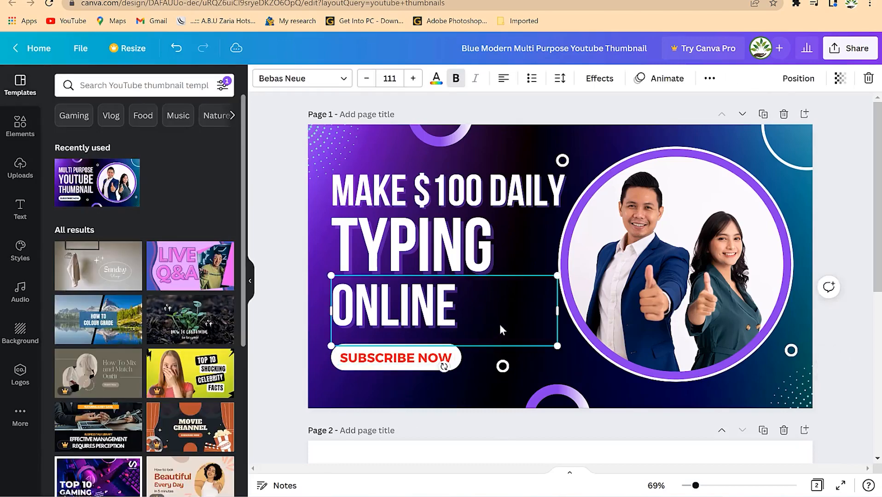
click(543, 263)
click(598, 207)
click(712, 284)
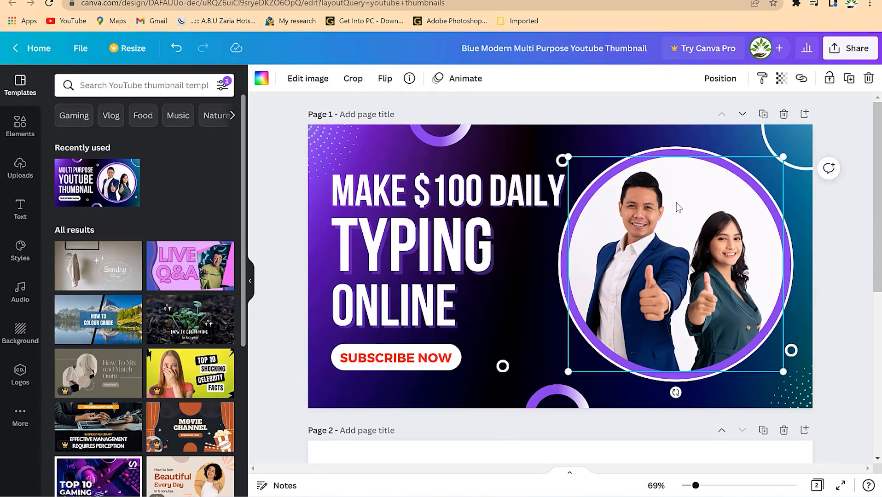
click(149, 87)
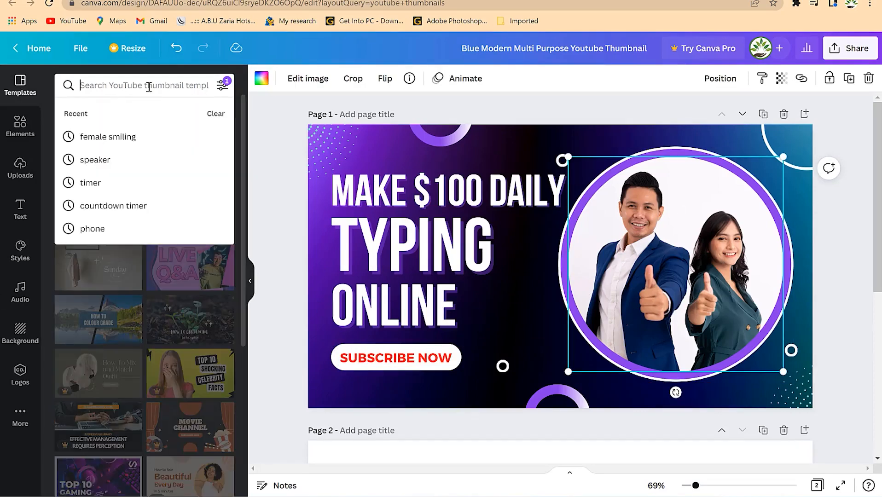
text(woman smiling)
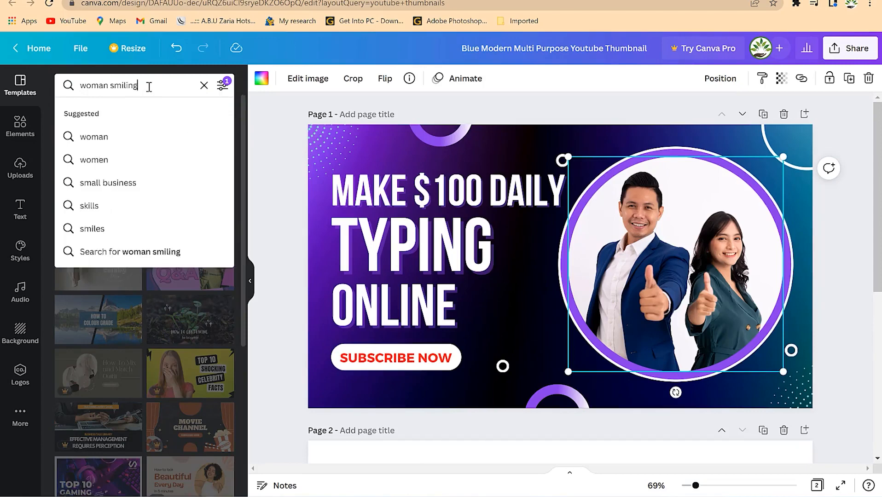
key(Return)
click(21, 168)
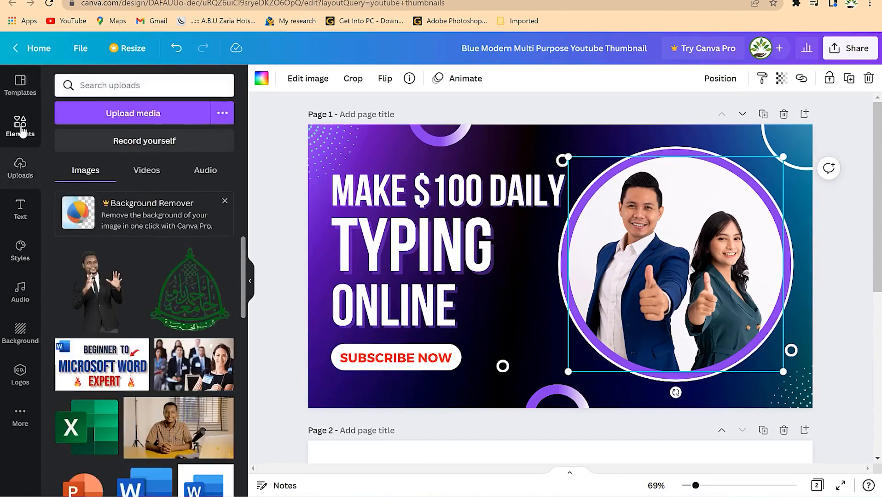
Search the elements for "woman smiling" and place the photo of the curly-haired woman in the thumbnail's circular frame.
click(22, 131)
click(136, 87)
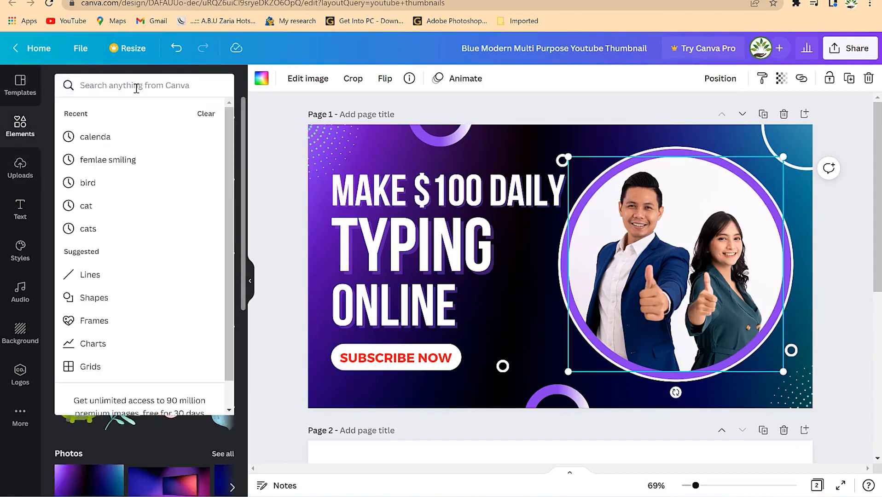
text(a m)
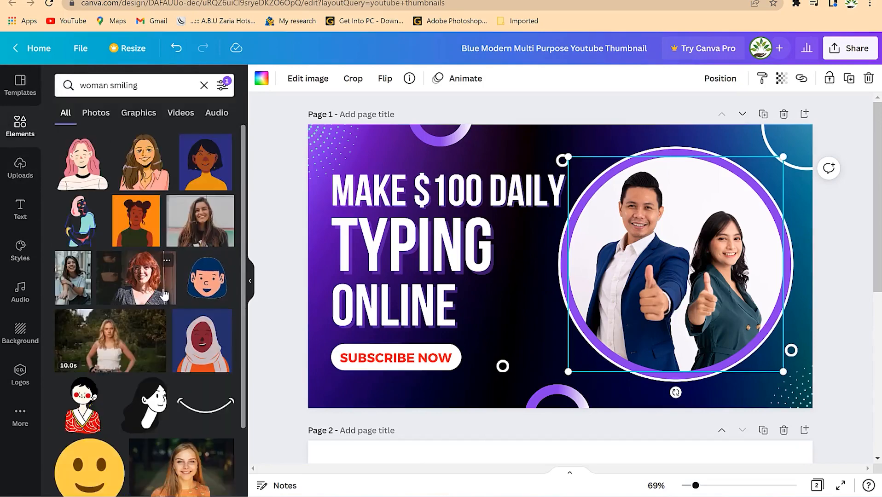
scroll(159, 322, down, 1)
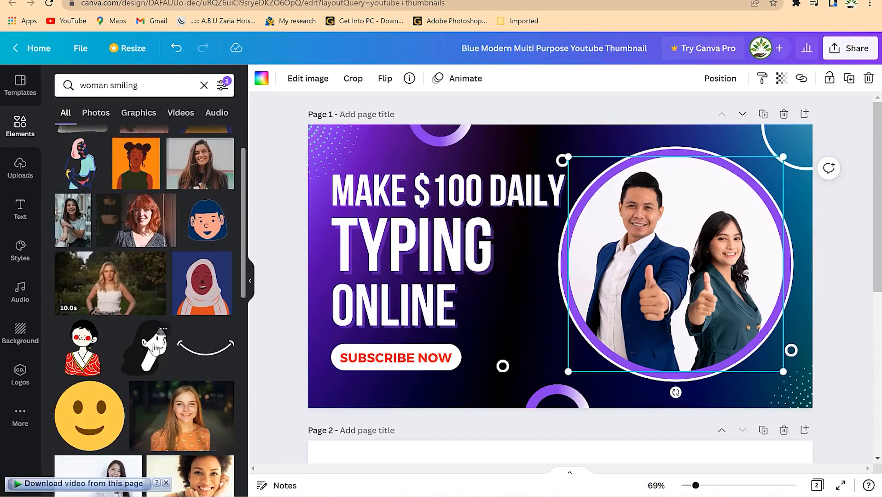
scroll(145, 332, down, 3)
scroll(138, 352, down, 1)
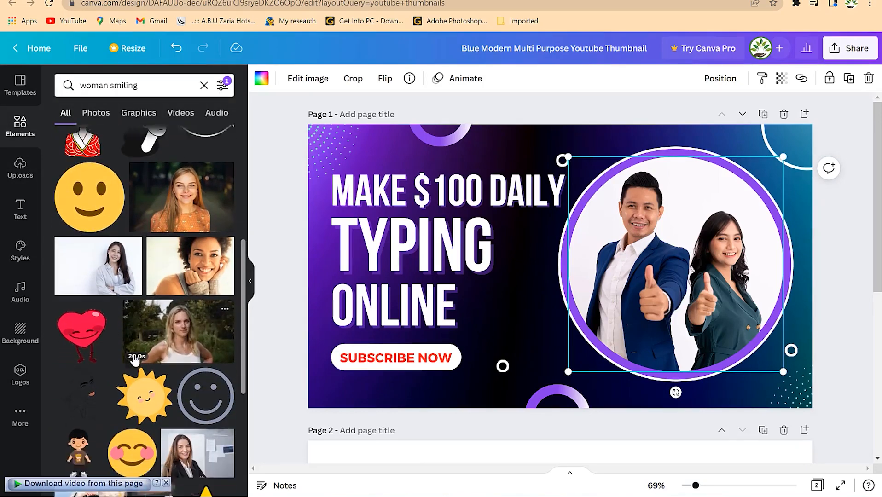
scroll(152, 330, down, 1)
drag(168, 201, 666, 257)
Enlarge the curly-haired woman's photo inside the circular frame and shift it so her face is centred, then apply the crop.
double_click(667, 257)
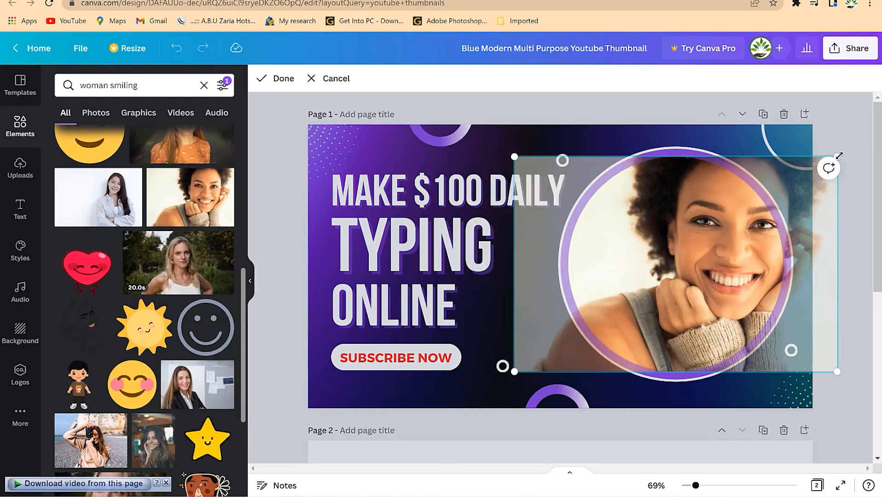
drag(837, 156, 862, 133)
drag(693, 262, 656, 305)
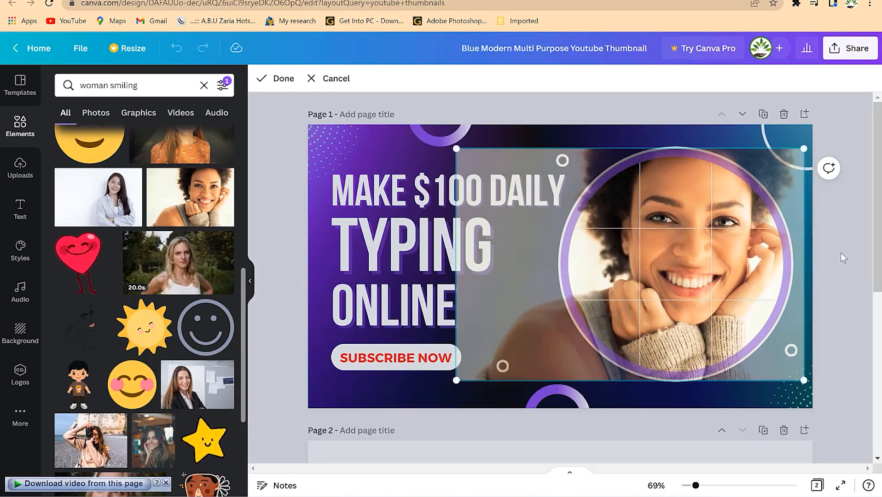
click(845, 277)
click(880, 309)
scroll(727, 297, up, 5)
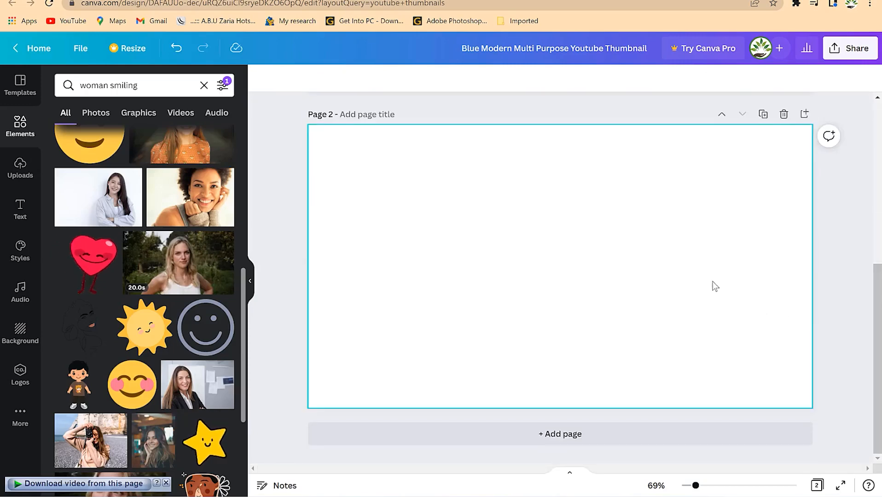
click(495, 315)
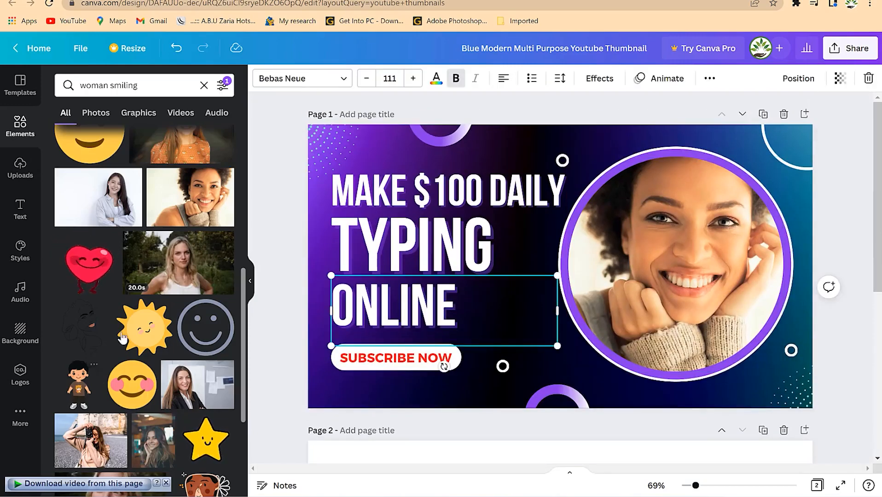
Search the elements for "woman happy" and place the photo of the woman at a desk with a laptop in the circular frame.
scroll(120, 315, down, 7)
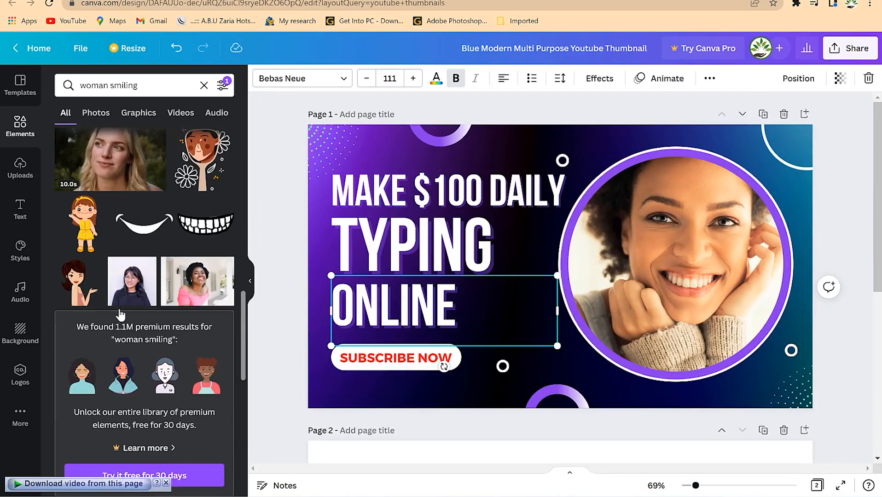
scroll(119, 311, down, 6)
drag(138, 86, 108, 87)
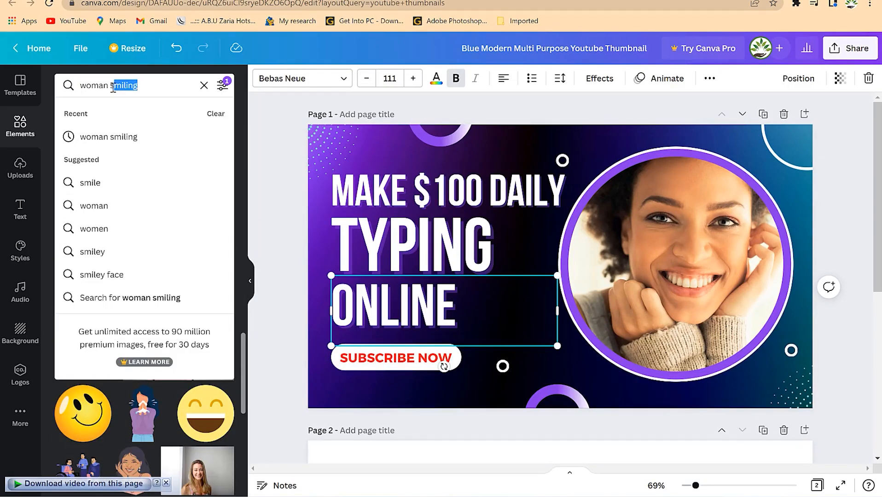
text(happy)
key(Return)
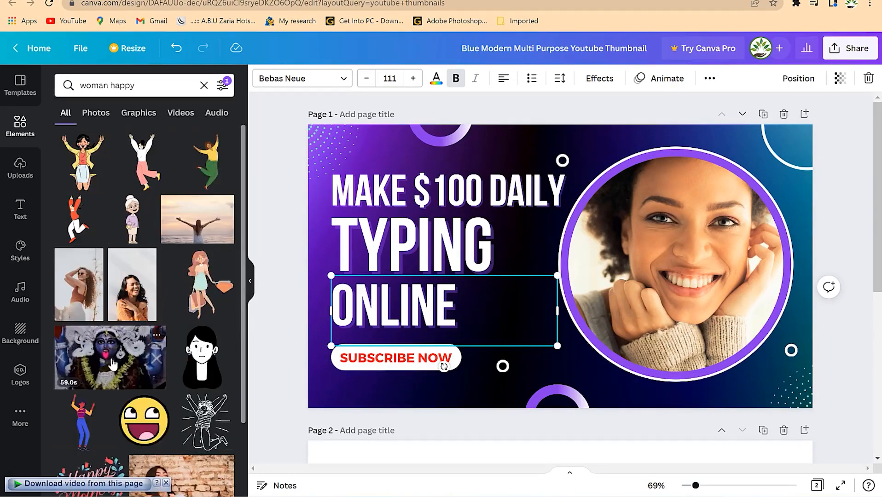
scroll(114, 364, down, 10)
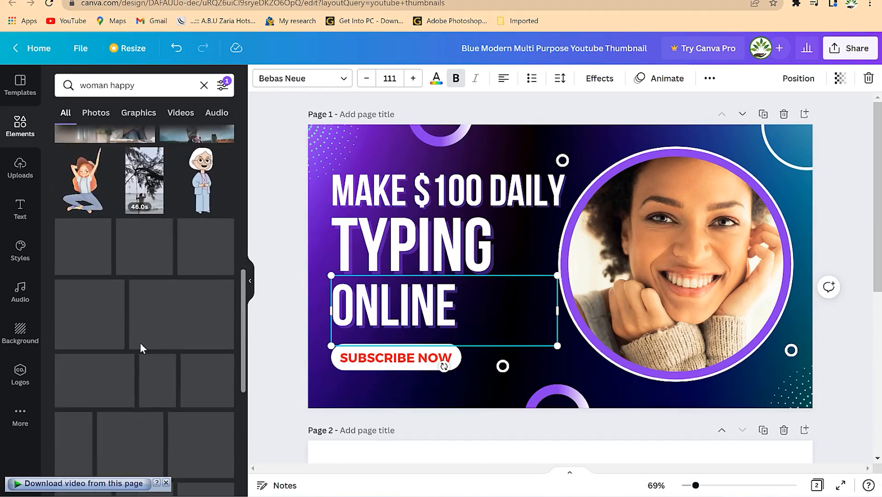
scroll(138, 349, down, 8)
scroll(133, 349, down, 3)
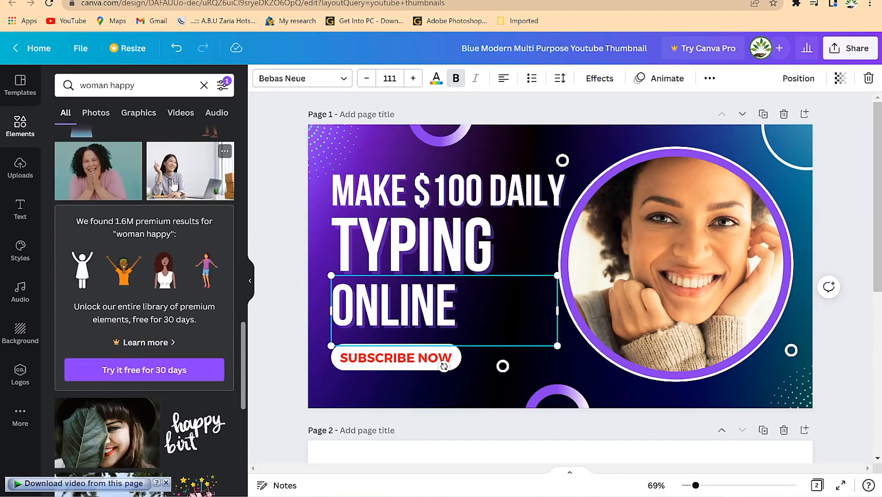
drag(179, 191, 613, 238)
Enlarge the new photo inside the circular frame and shift it so the woman is centred, then apply the crop.
double_click(613, 238)
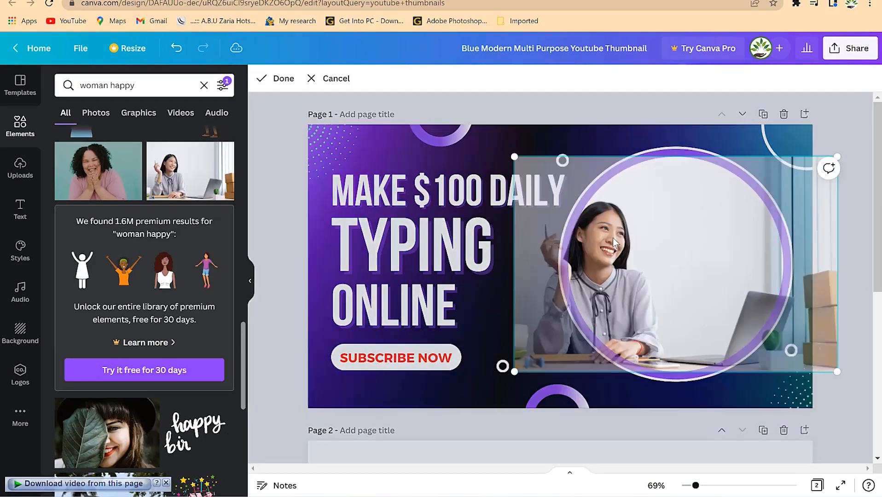
drag(837, 155, 874, 125)
drag(609, 253, 698, 264)
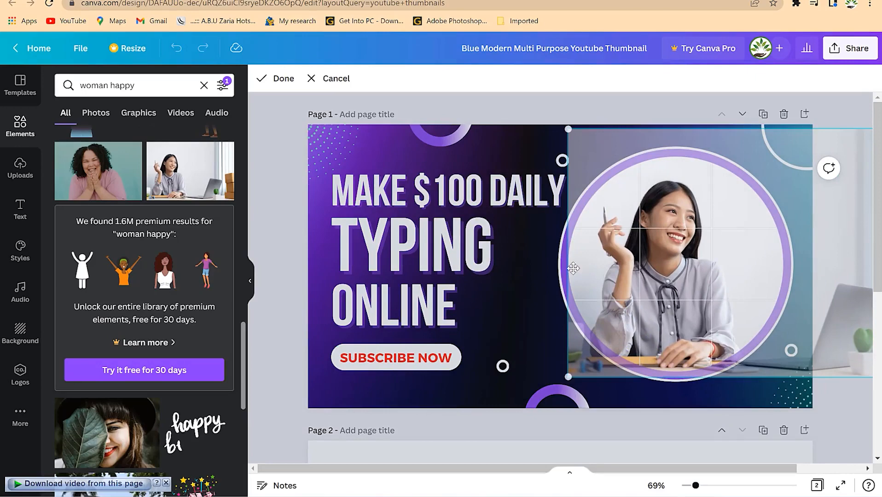
click(519, 294)
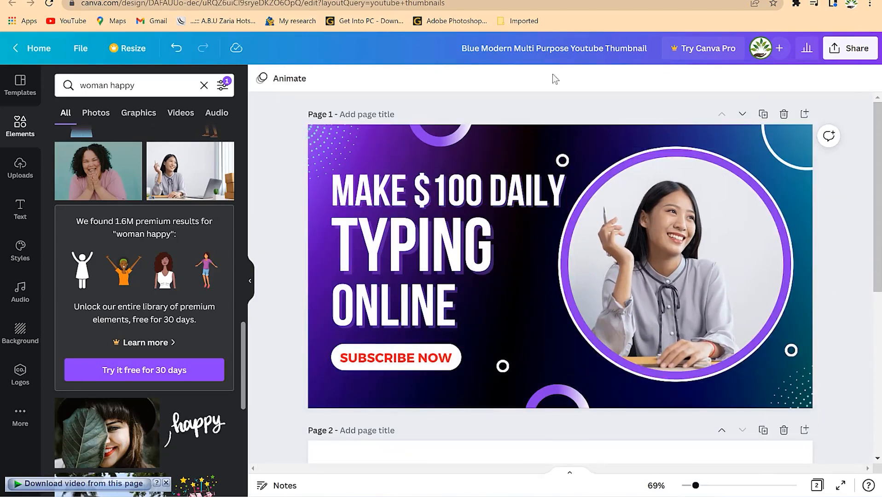
Replace the thumbnail's gradient background with the brown photo colour.
click(535, 132)
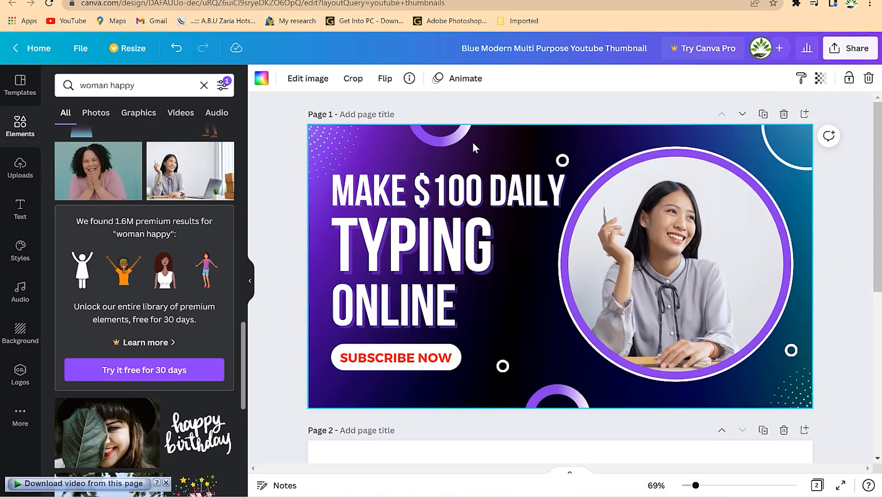
click(262, 78)
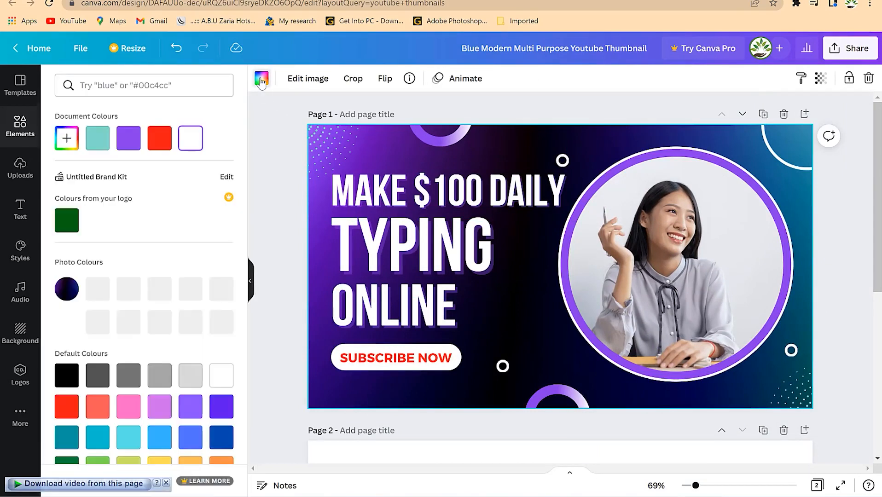
click(156, 139)
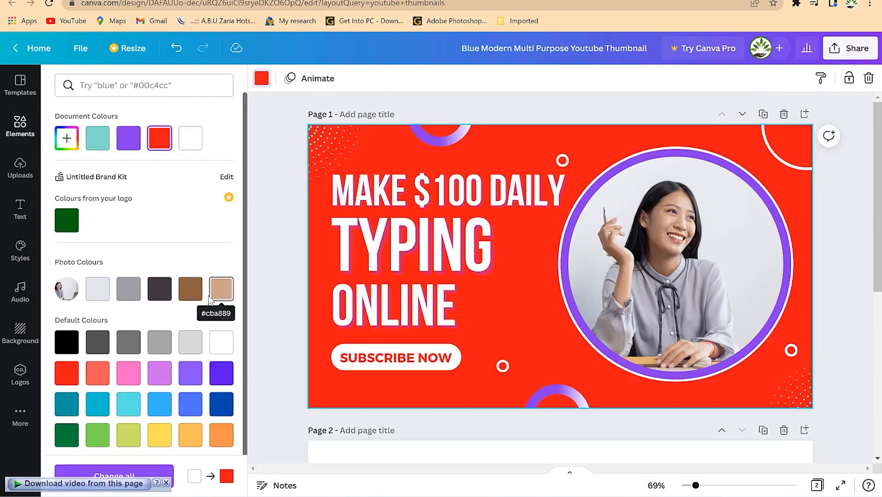
click(131, 142)
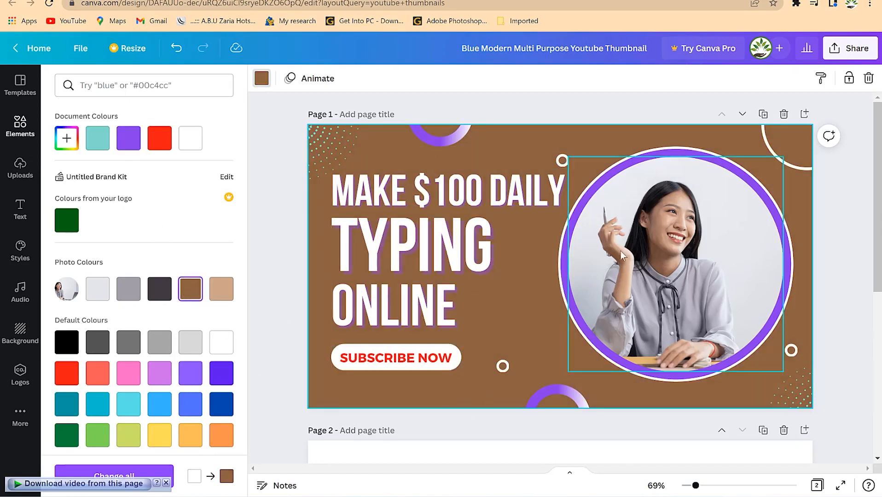
click(766, 201)
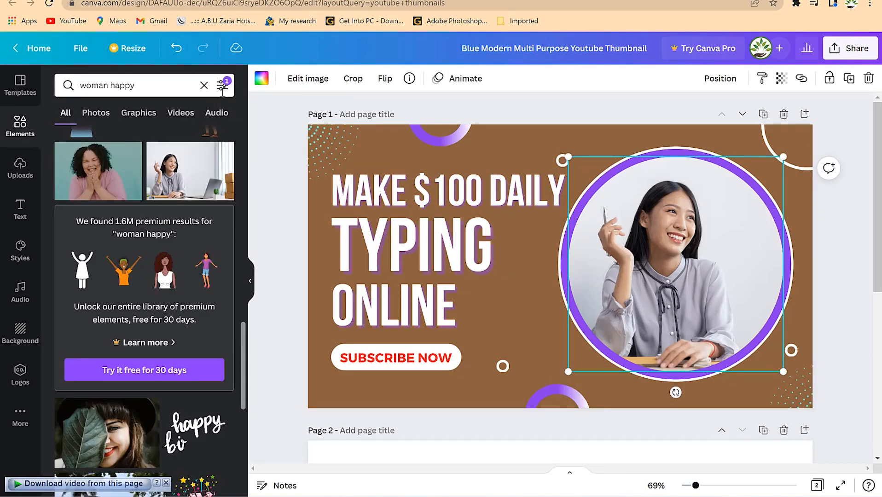
click(262, 81)
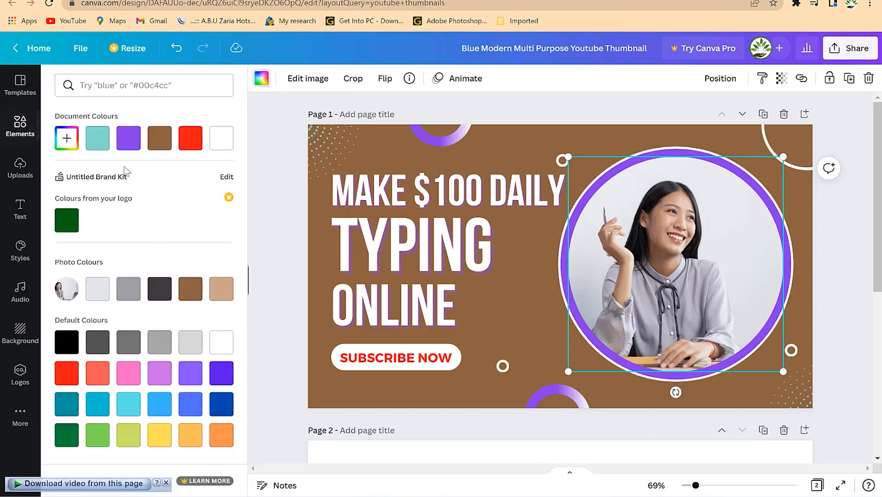
click(190, 138)
key(ctrl+z)
Recolour the circular frame's thin outer ring to red and its thick inner ring to the dark blue default colour.
click(680, 152)
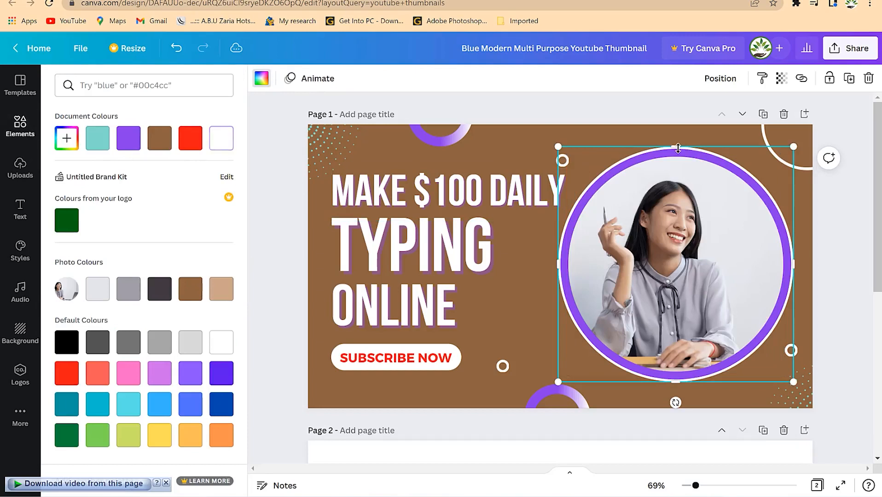
click(190, 149)
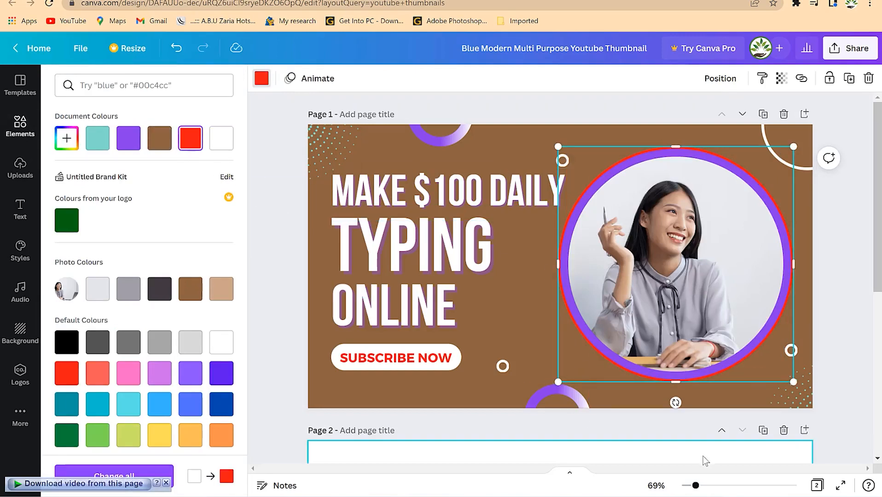
click(640, 268)
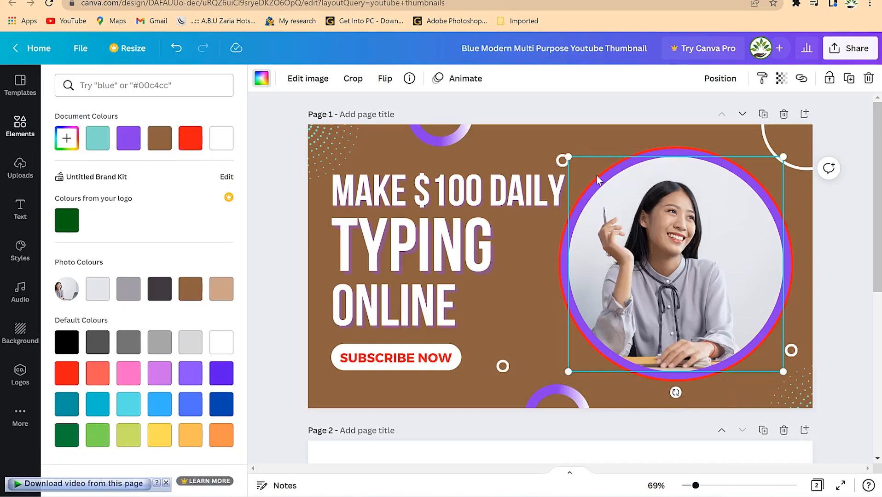
click(683, 153)
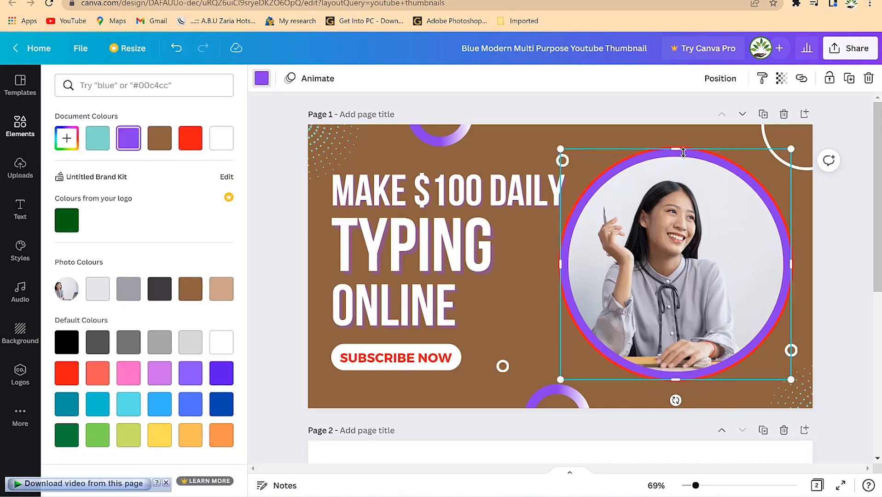
click(261, 80)
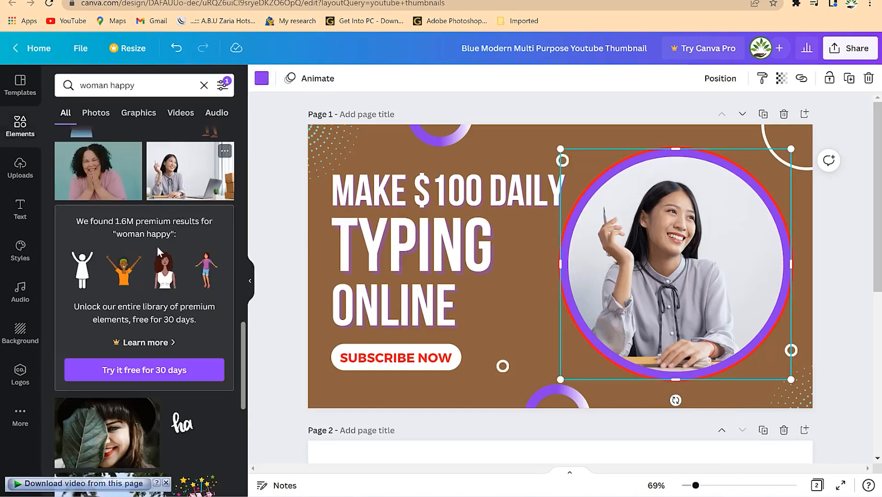
click(261, 79)
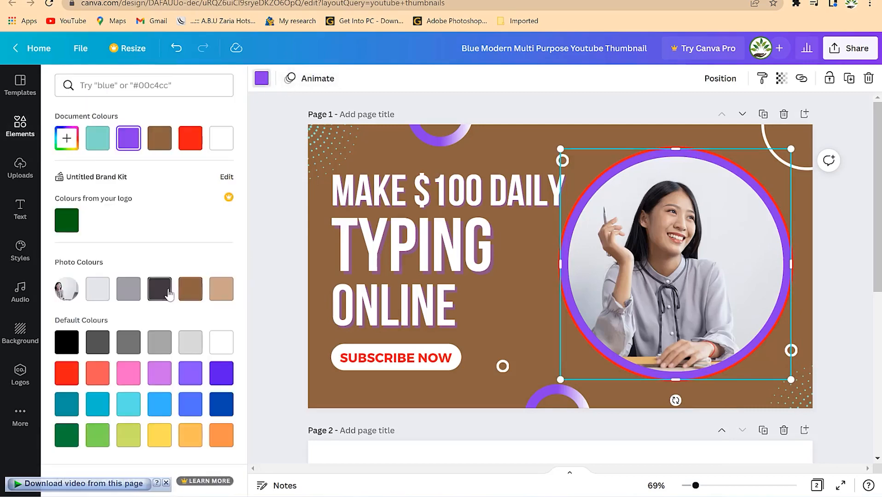
click(221, 405)
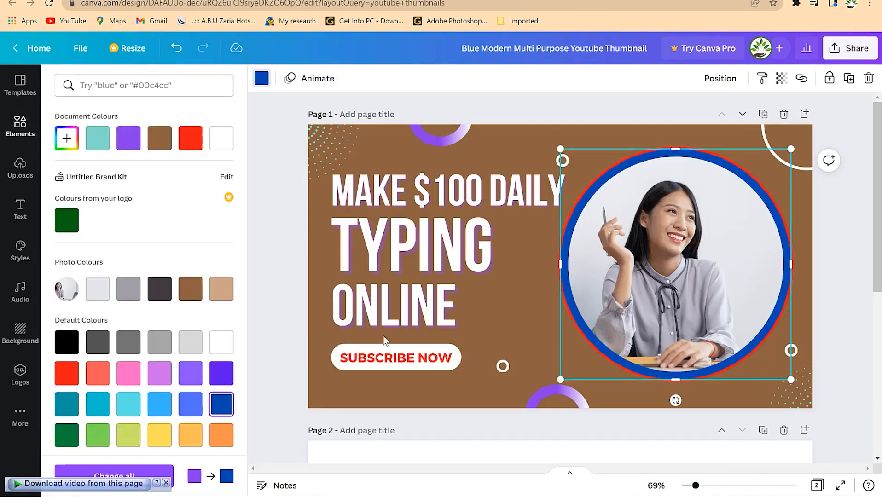
click(614, 125)
click(614, 132)
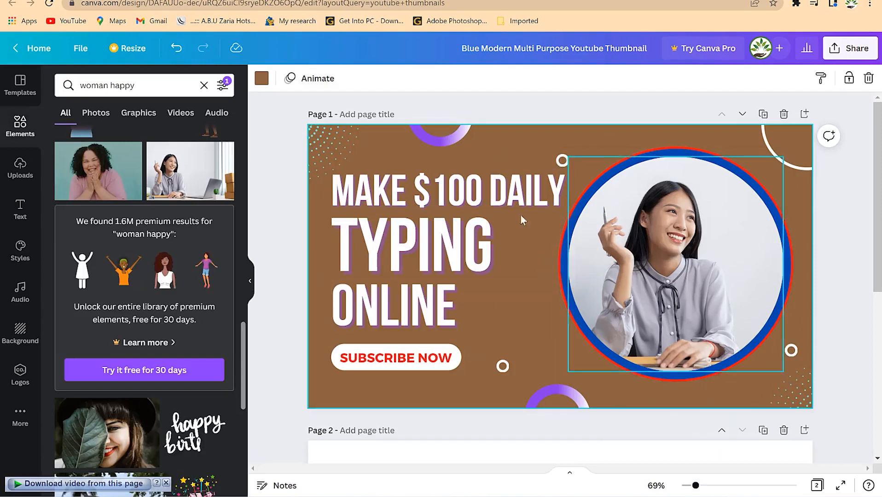
Download only page 1 of the thumbnail design as a PNG.
click(853, 55)
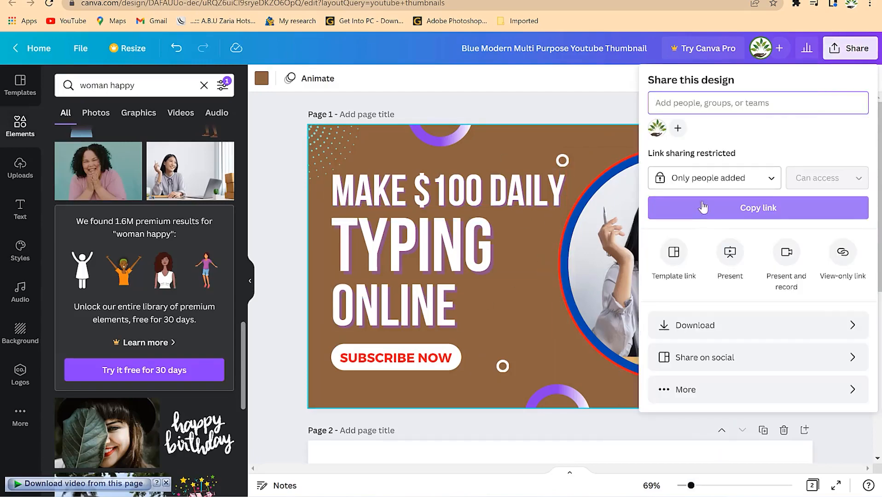
click(749, 324)
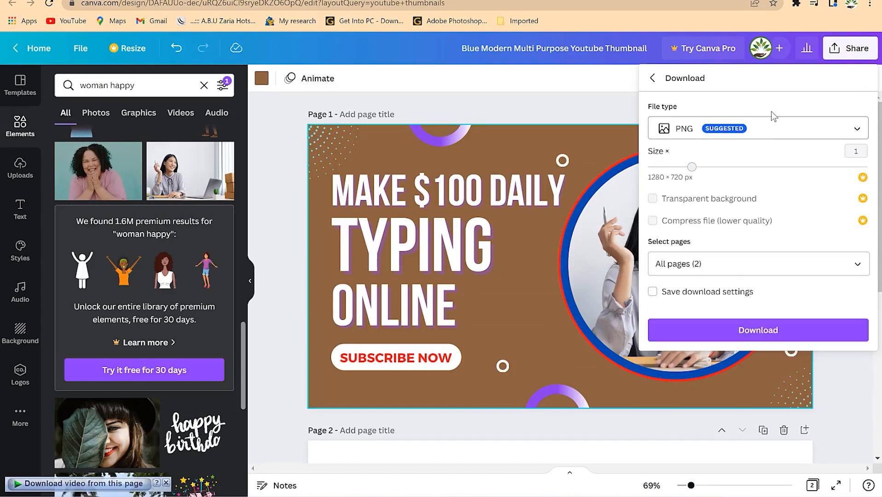
click(774, 271)
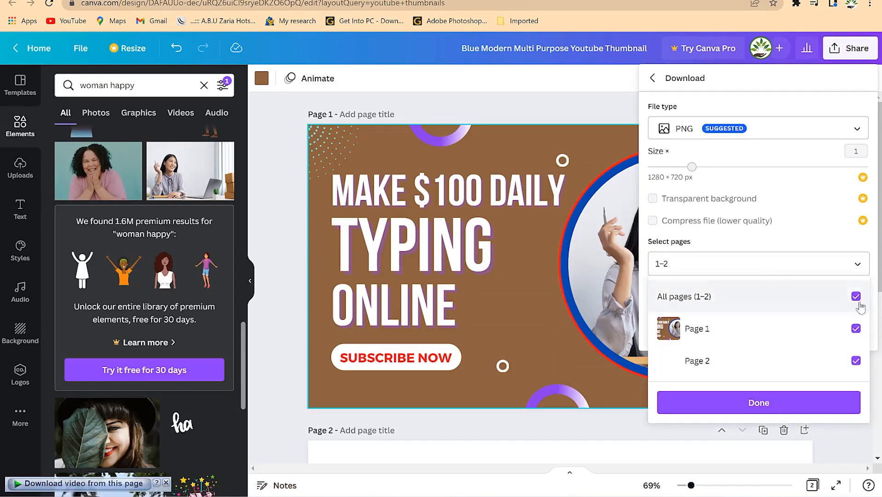
click(856, 296)
click(856, 329)
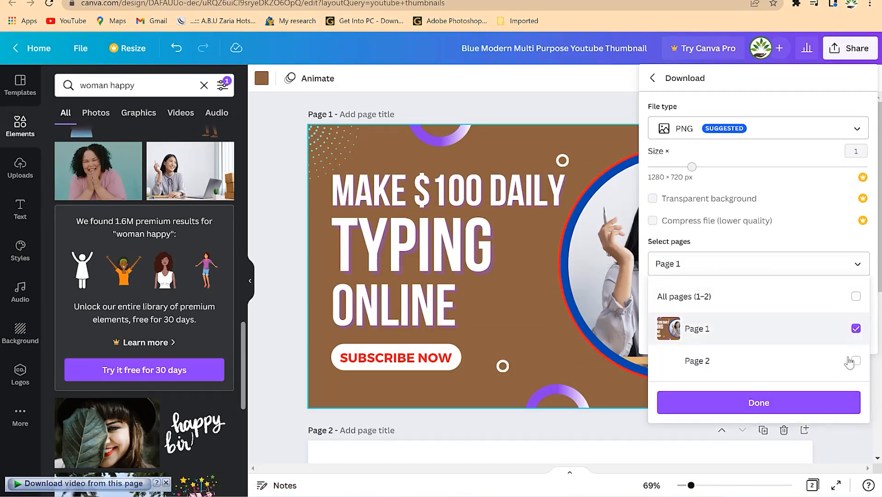
click(798, 405)
click(758, 330)
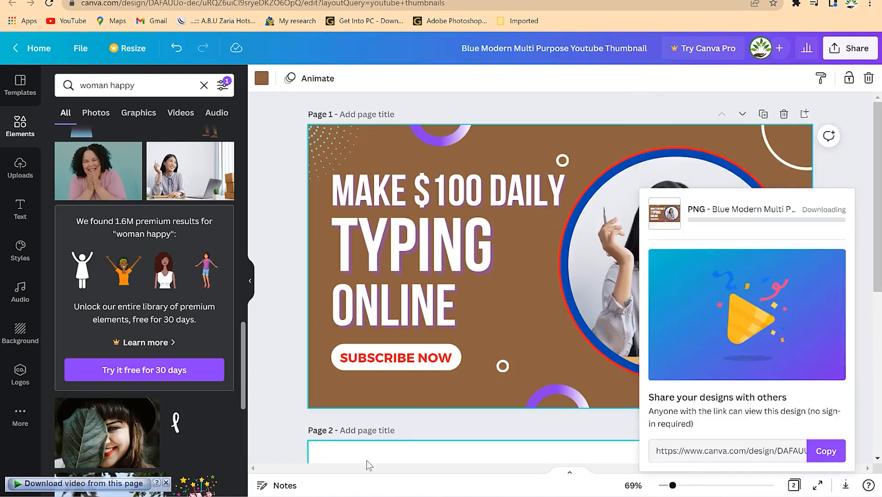
Open the downloaded thumbnail image to check it, then return to the design and dismiss the download notice.
click(69, 481)
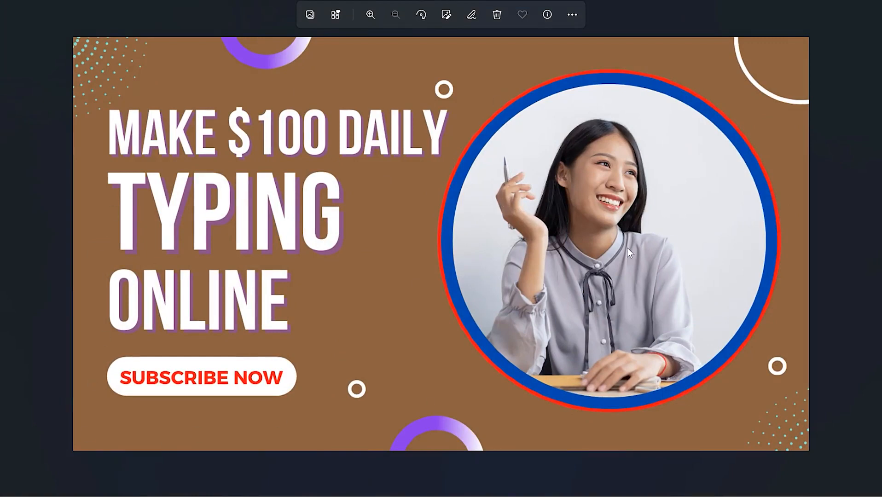
click(817, 1)
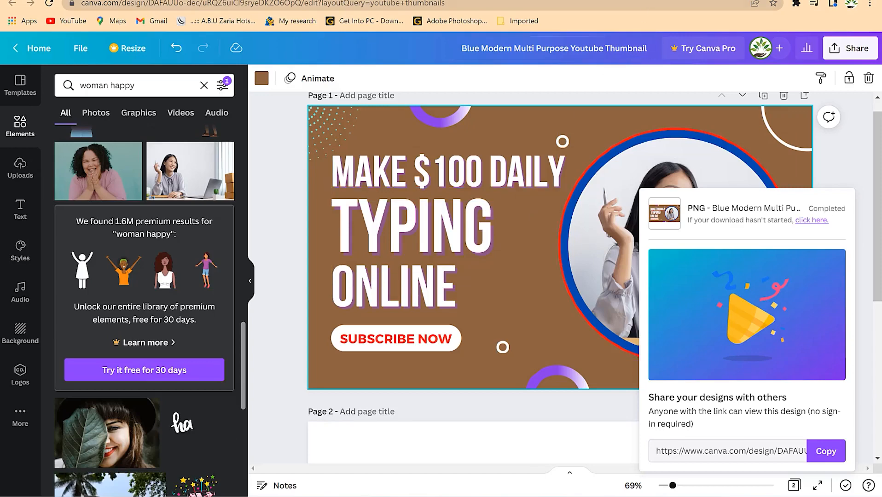
click(863, 190)
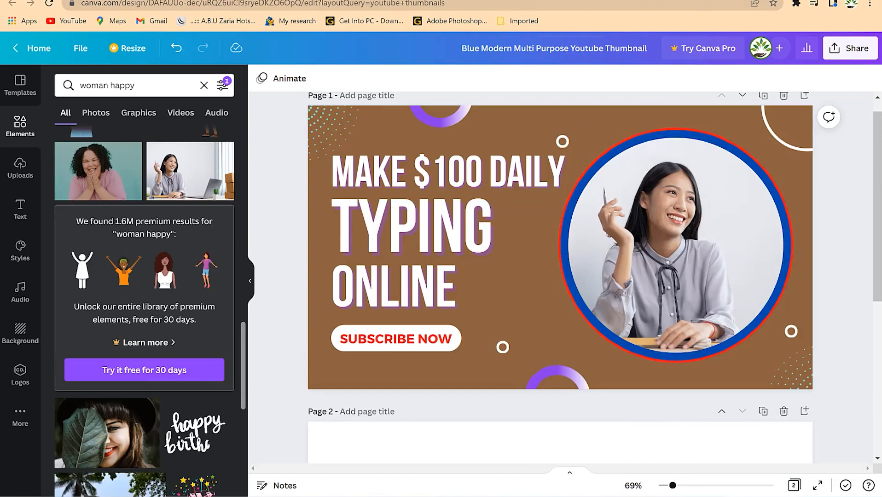
Open the most recent "Meeting 001" form from forms.google.com in a new browser tab and show its theme options.
key(ctrl+t)
click(688, 3)
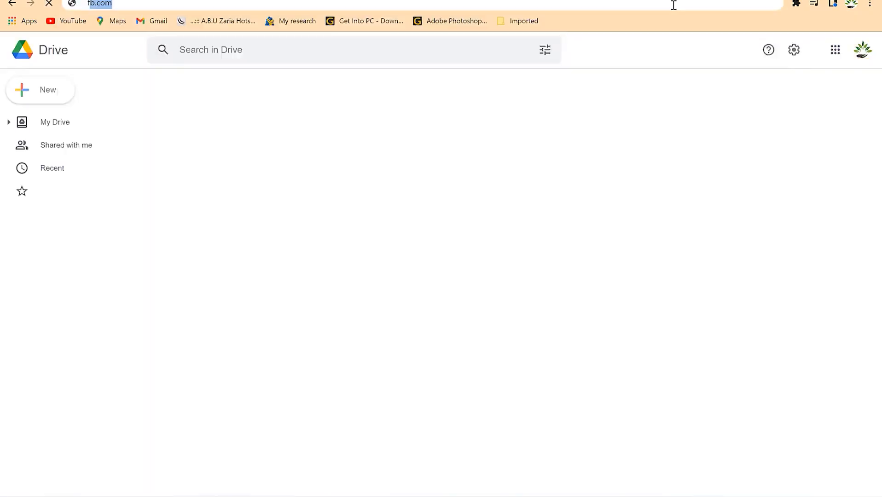
text(forms.google.com)
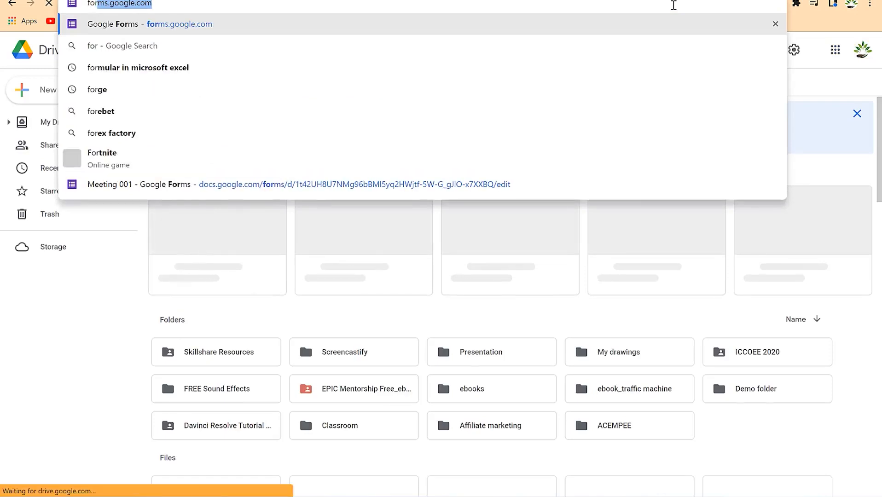
key(Return)
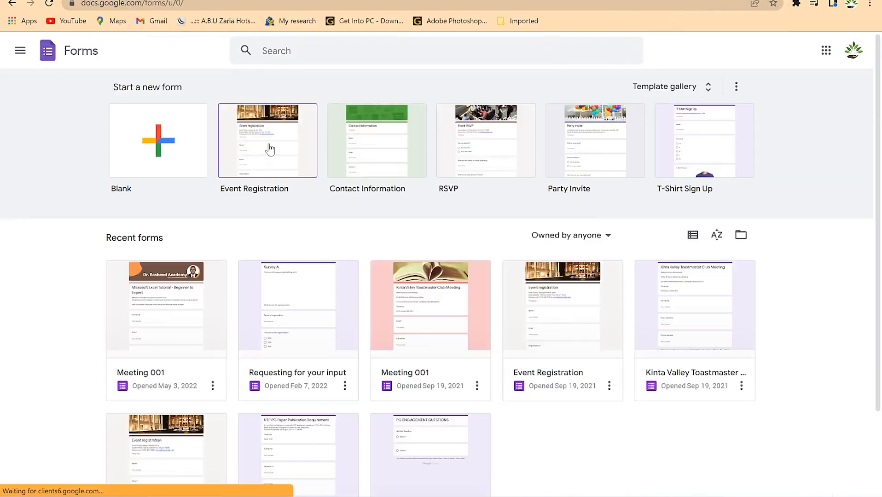
click(176, 313)
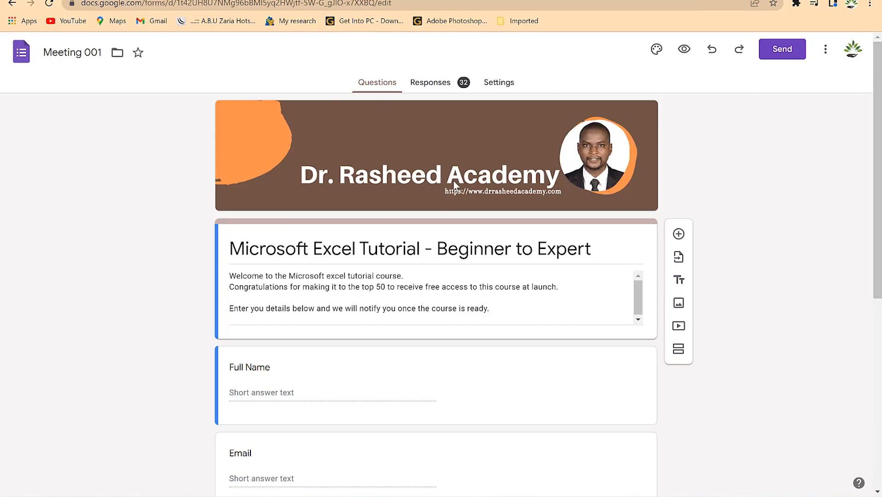
click(659, 52)
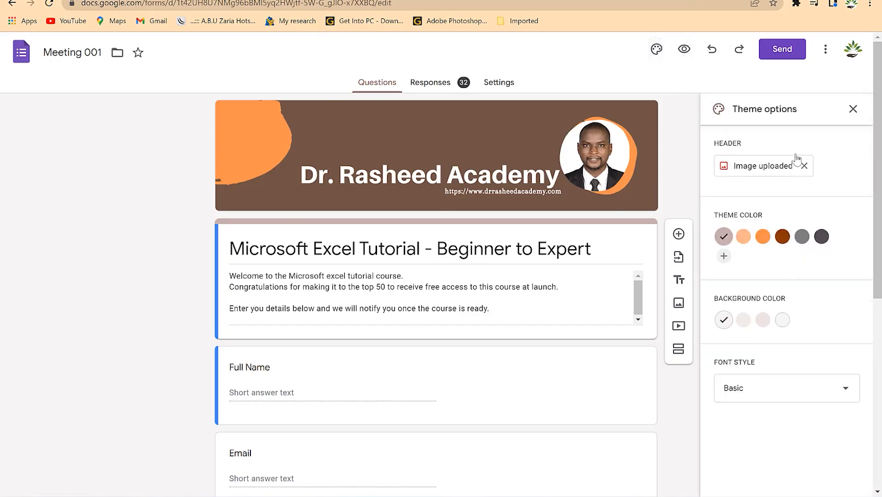
Open the form's header image chooser and look through the Work and School theme images.
click(797, 174)
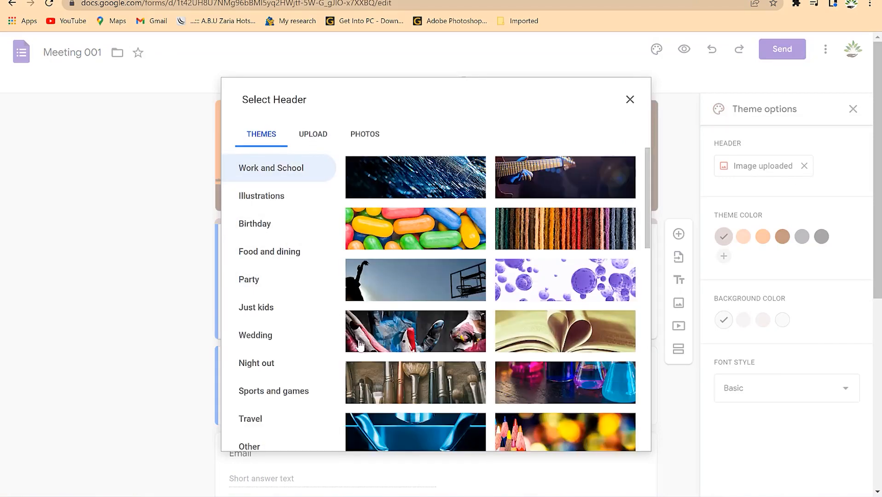
scroll(518, 269, down, 15)
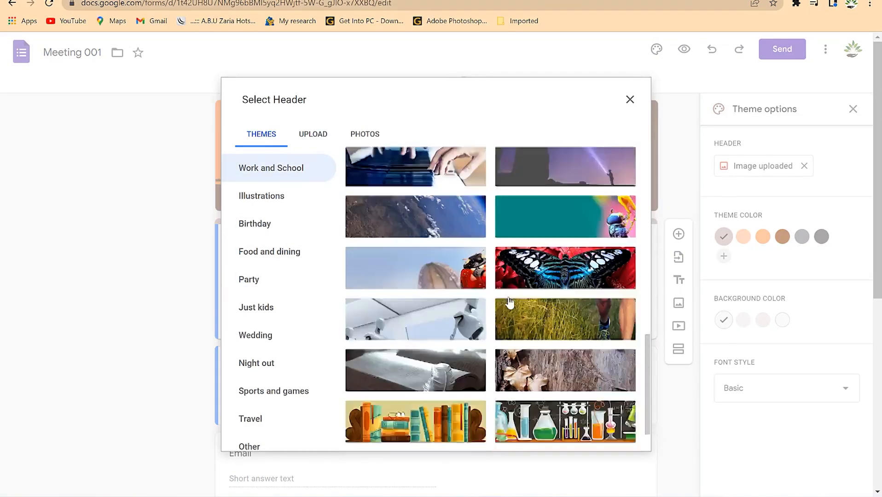
scroll(454, 299, down, 3)
scroll(456, 285, up, 4)
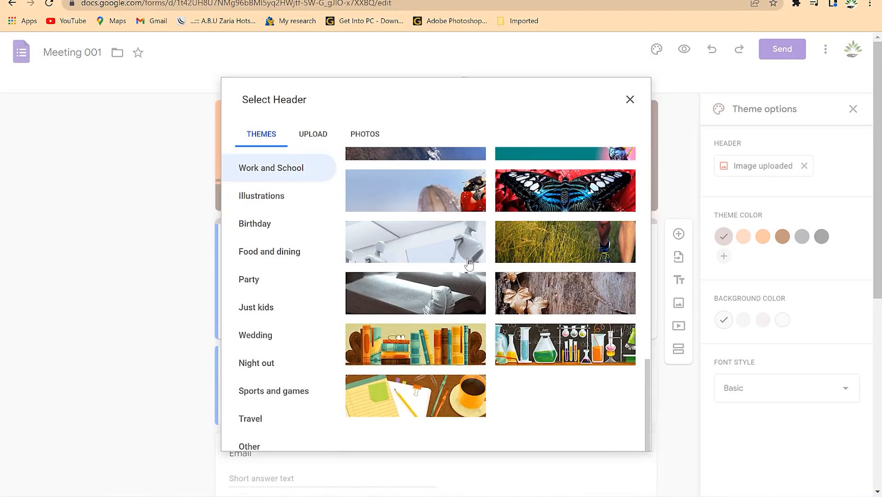
scroll(412, 274, up, 10)
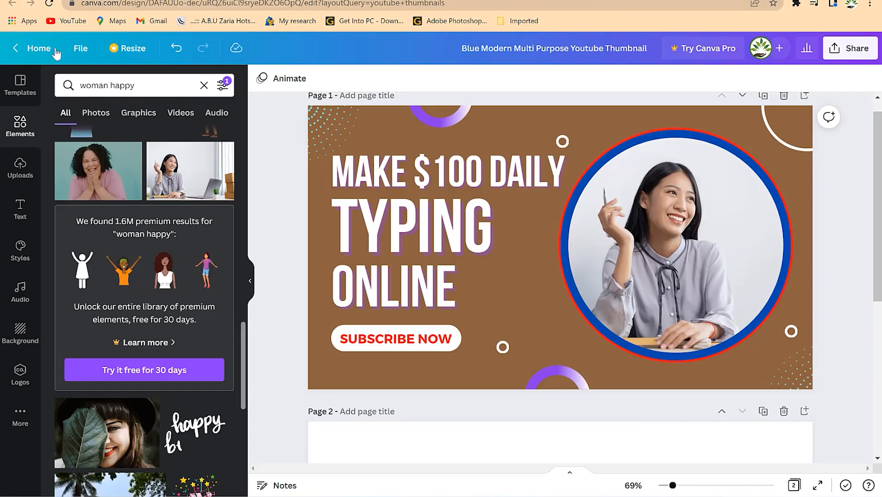
Switch back to Canva, return to its home page, search for "google" and open the Google Classroom Header templates.
click(36, 48)
click(438, 153)
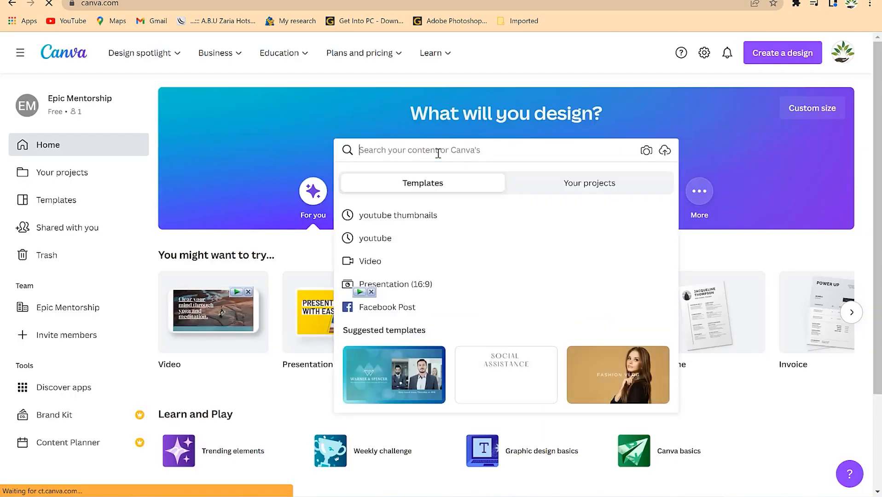
text(google)
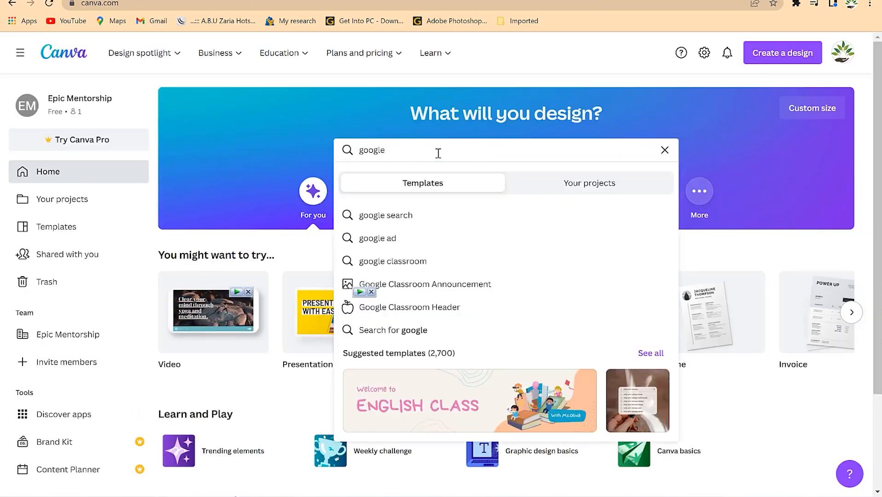
click(430, 312)
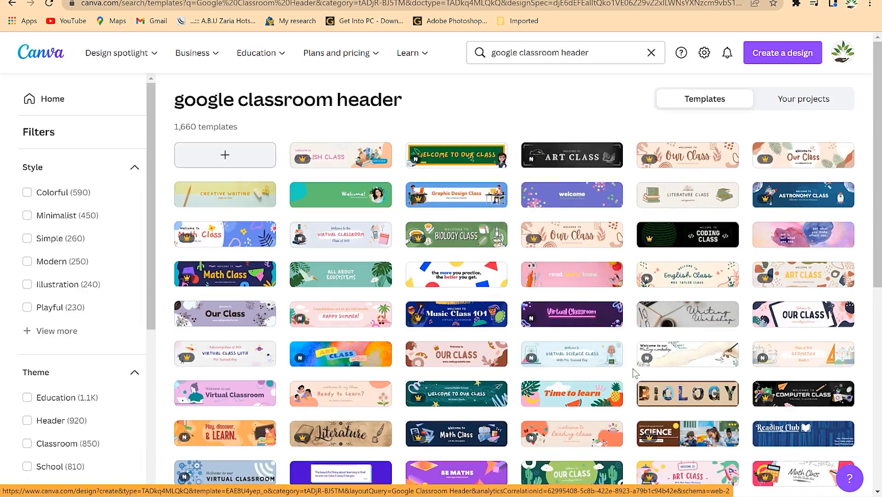
Filter the Google Classroom header templates to free ones and open the green hand-drawn Welcome template with the round portrait.
scroll(714, 355, down, 1)
scroll(460, 382, down, 4)
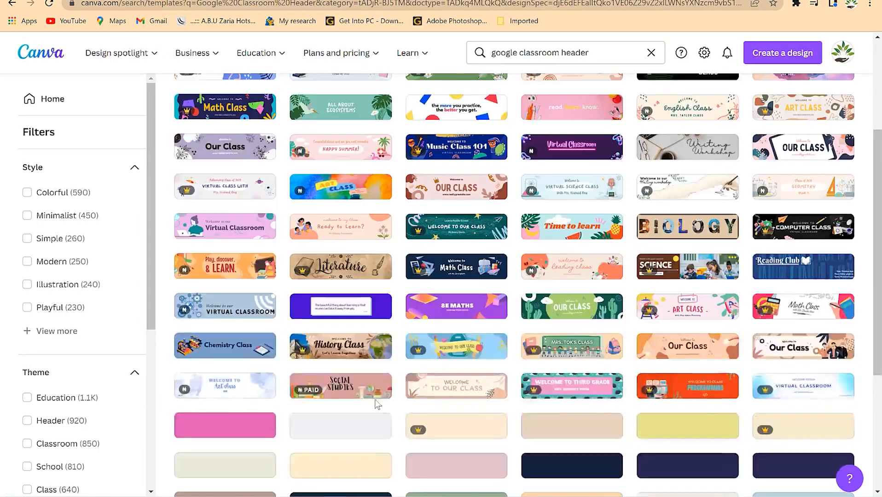
scroll(452, 387, down, 5)
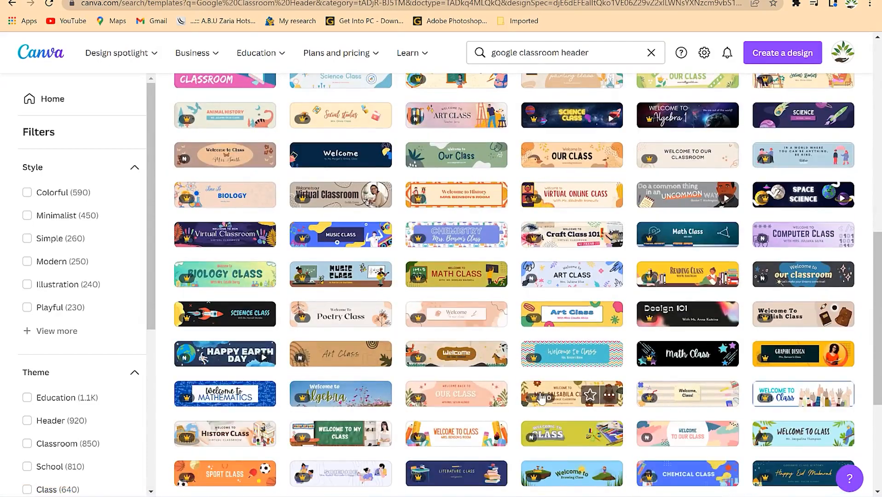
scroll(51, 414, down, 3)
click(46, 429)
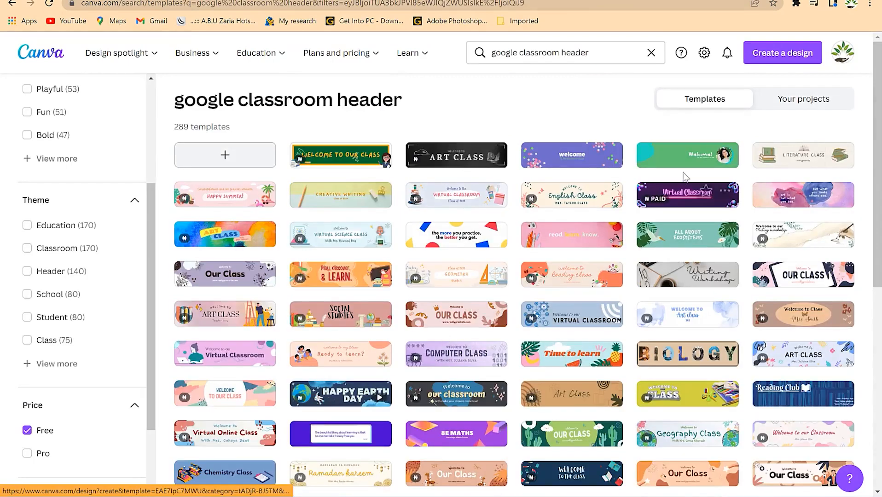
click(687, 159)
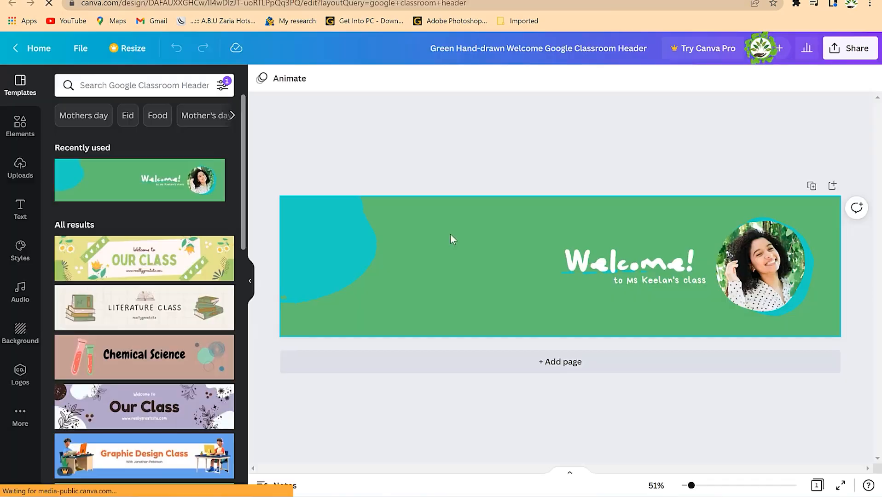
scroll(103, 365, down, 6)
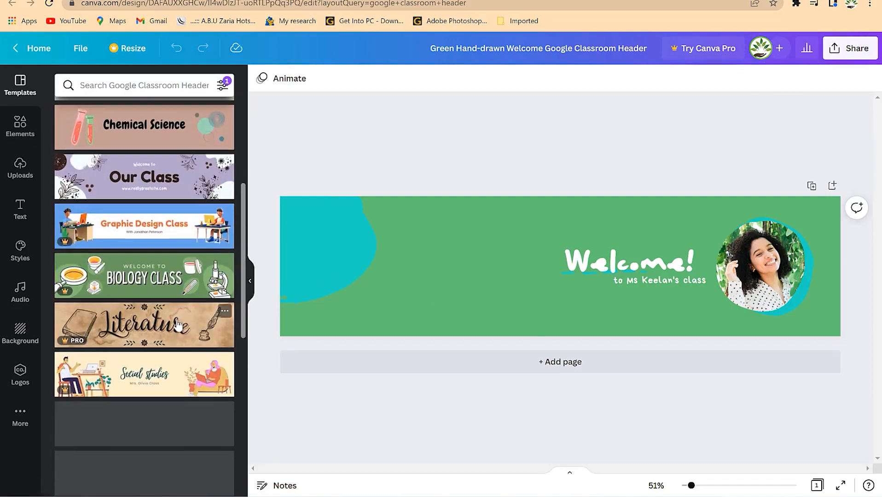
scroll(103, 365, down, 5)
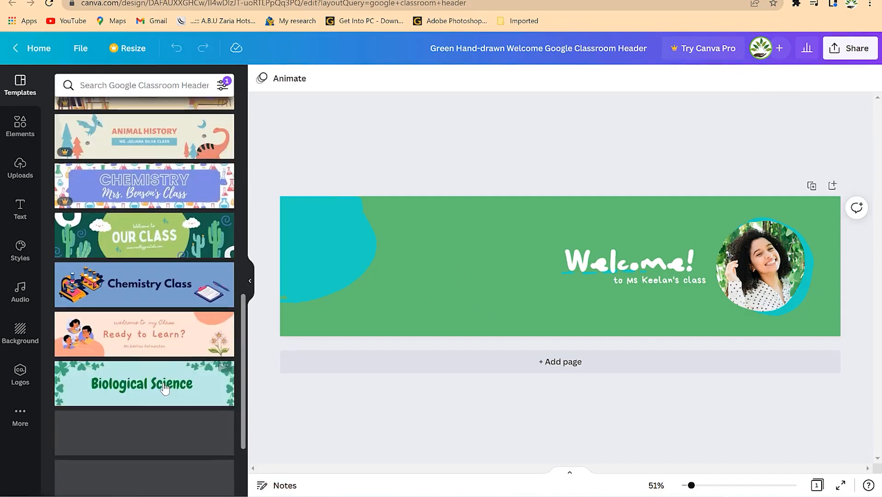
scroll(168, 366, up, 6)
scroll(167, 365, up, 6)
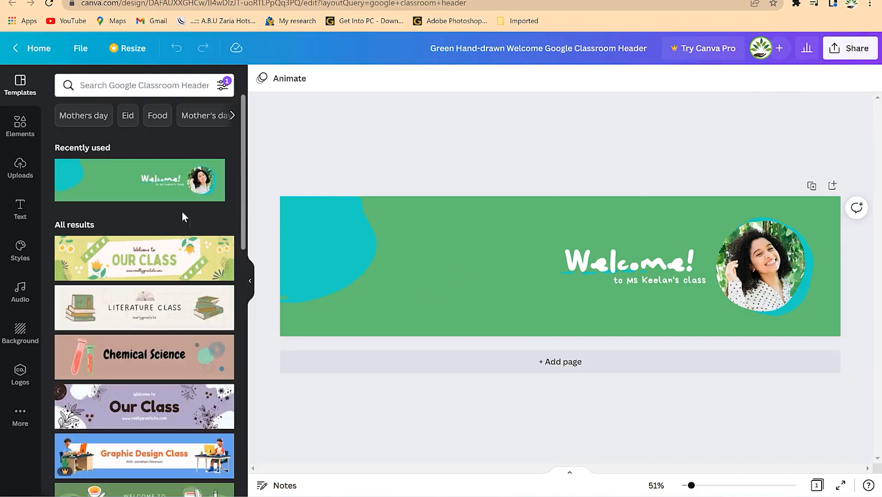
Replace the round portrait with the uploaded headshot of the man in a suit and adjust its crop within the frame.
click(799, 257)
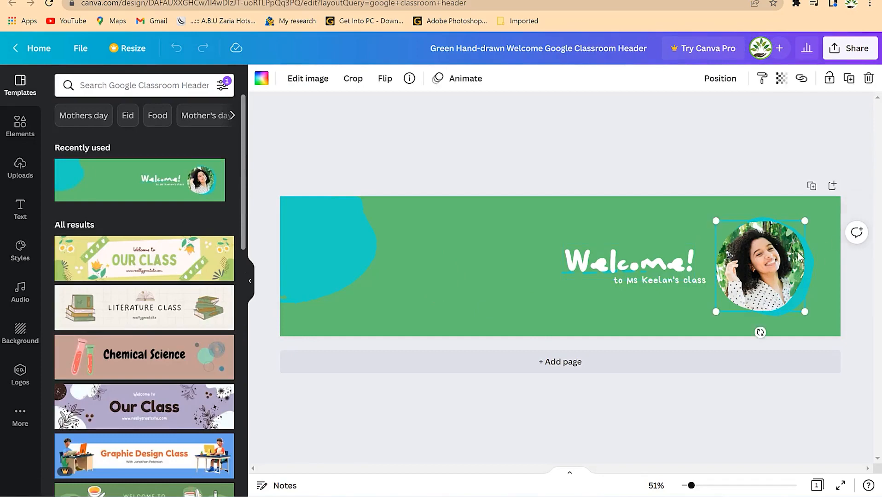
click(21, 165)
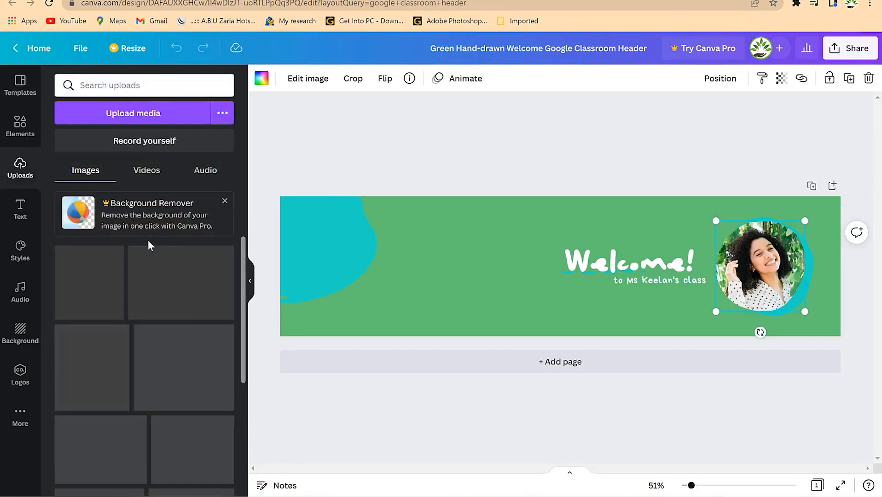
scroll(134, 297, down, 10)
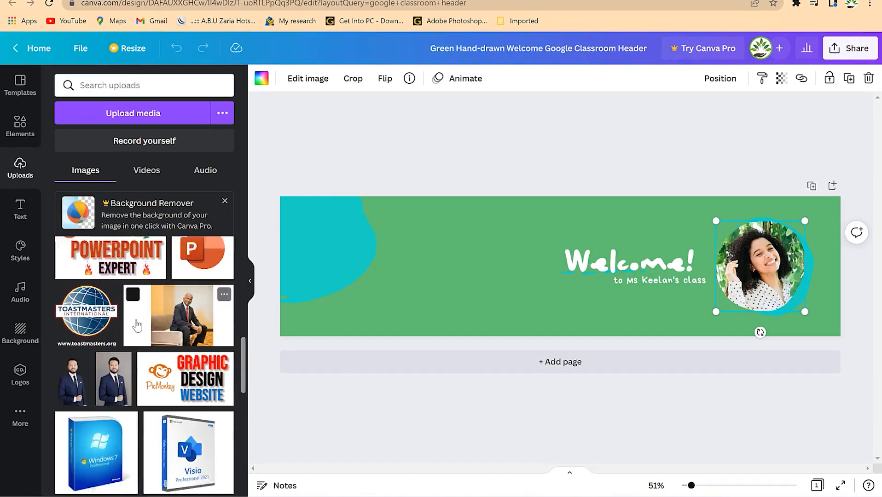
scroll(133, 331, down, 10)
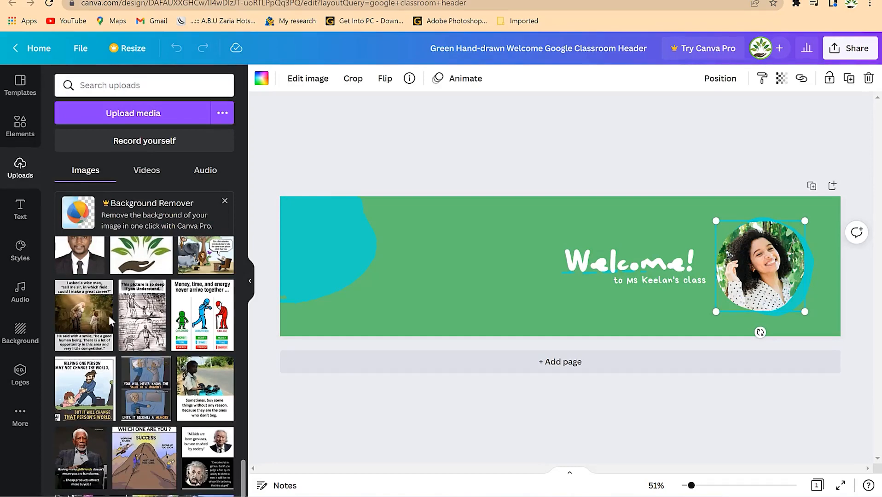
drag(99, 270, 759, 272)
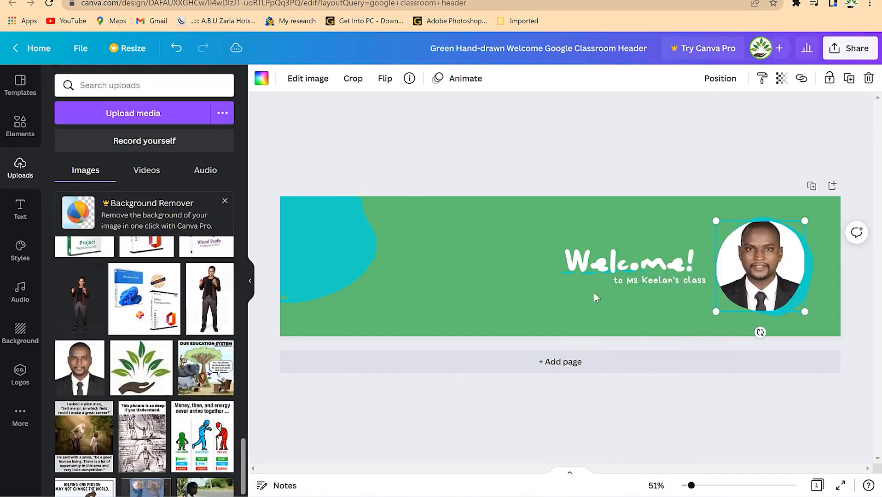
double_click(760, 249)
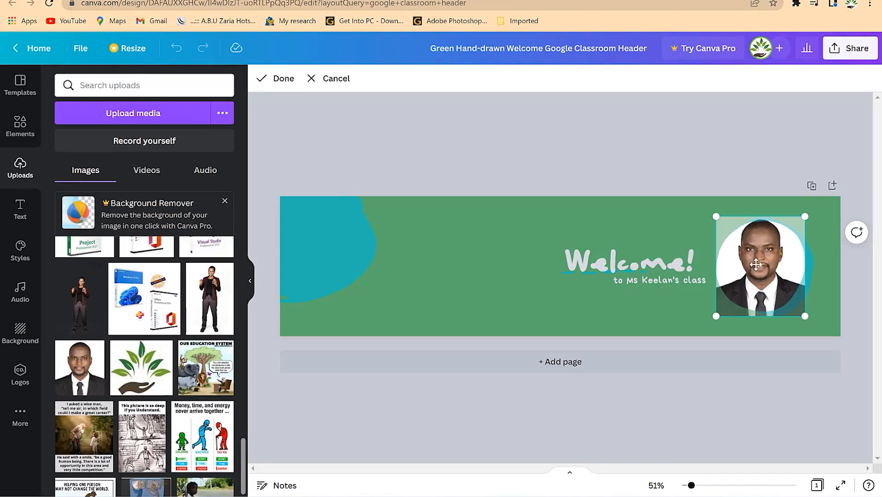
drag(755, 259, 756, 265)
click(715, 173)
Change the banner's green background to the light brown photo colour.
click(502, 235)
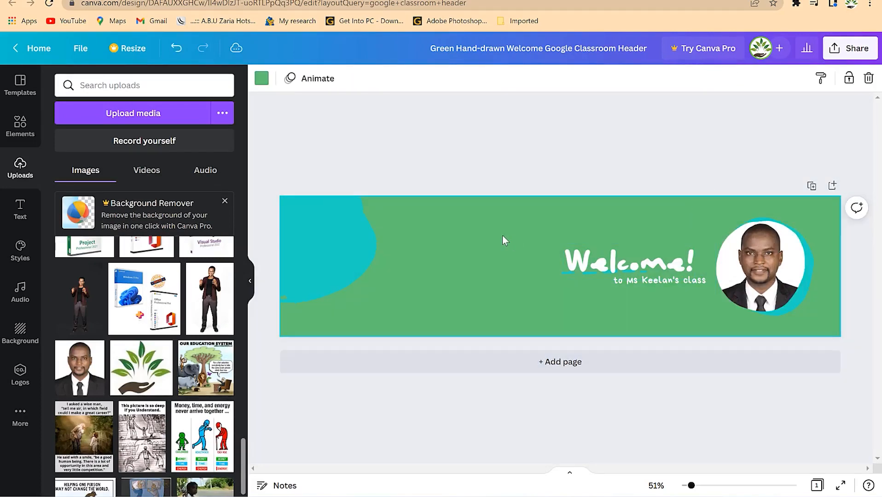
click(262, 80)
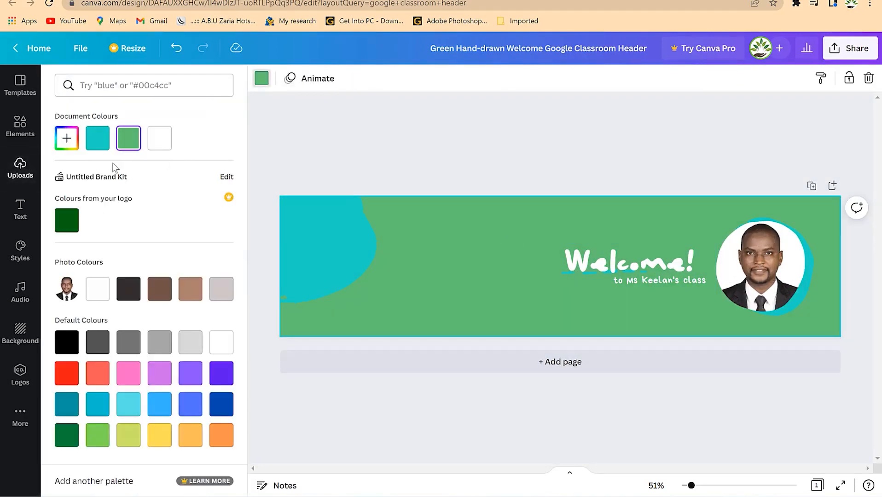
click(190, 290)
click(469, 154)
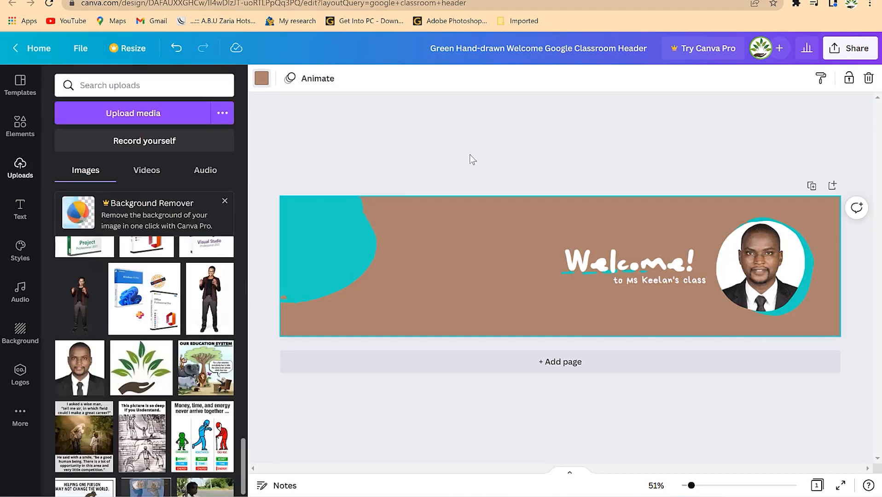
Recolour the large teal blob at the banner's left edge to the coral red default colour.
click(318, 251)
click(262, 77)
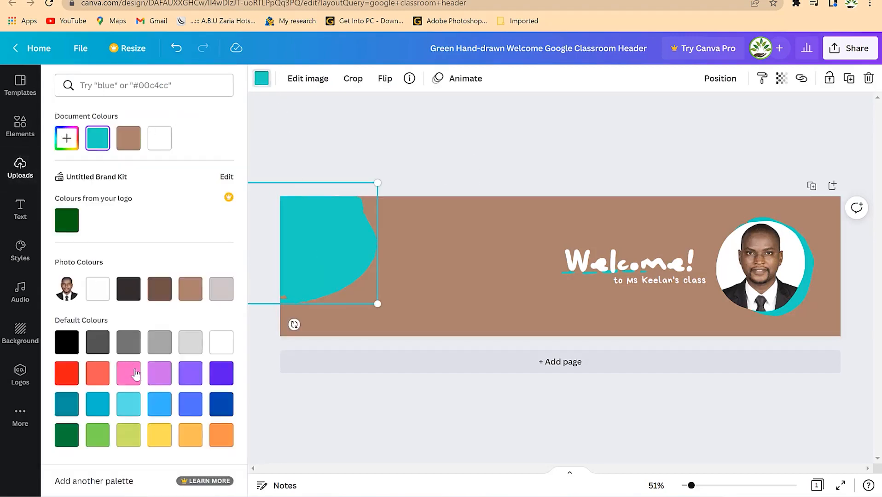
click(96, 377)
click(470, 158)
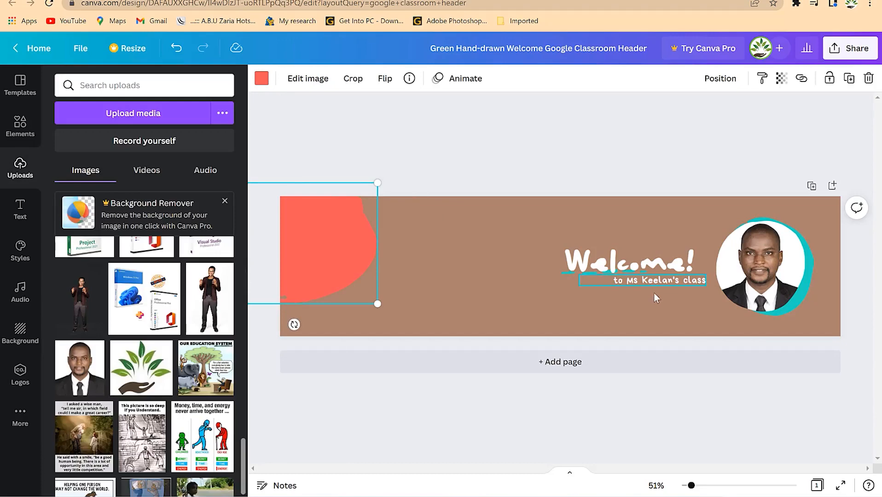
Set the "Welcome!" heading in Archivo Black and move it up and left on the banner, clear of the subtitle.
click(652, 299)
click(647, 266)
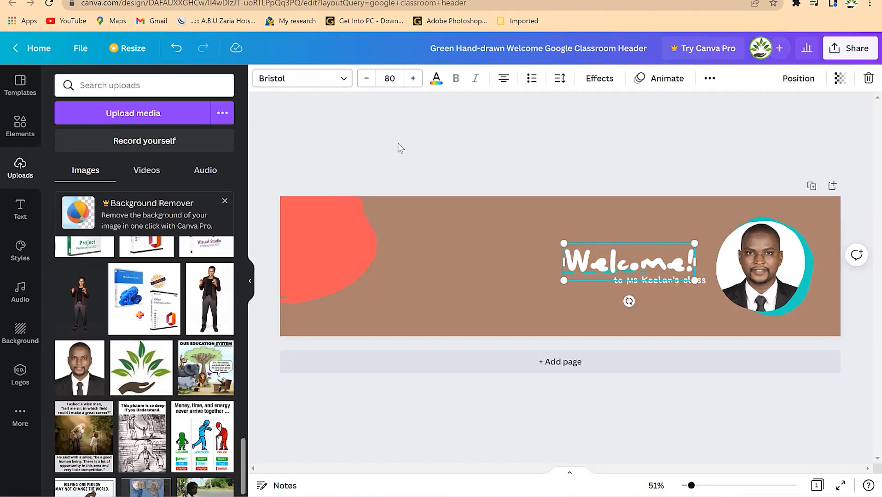
click(335, 82)
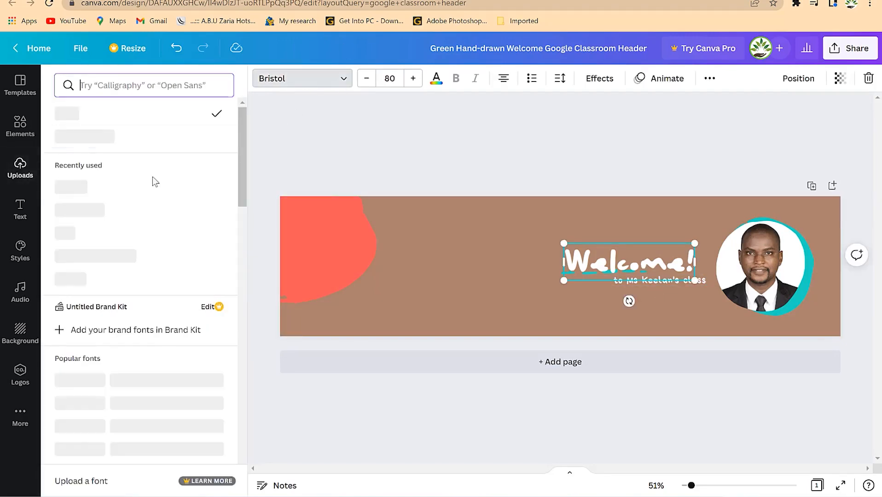
scroll(124, 306, down, 6)
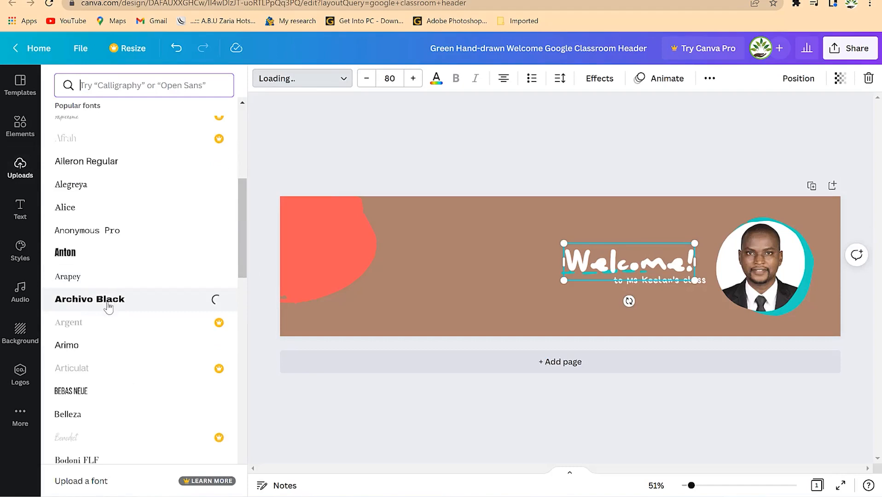
drag(599, 259, 498, 235)
Replace the heading text with "Welcome to Dr. Rasheed Academy" and set its font size to 52.
double_click(522, 243)
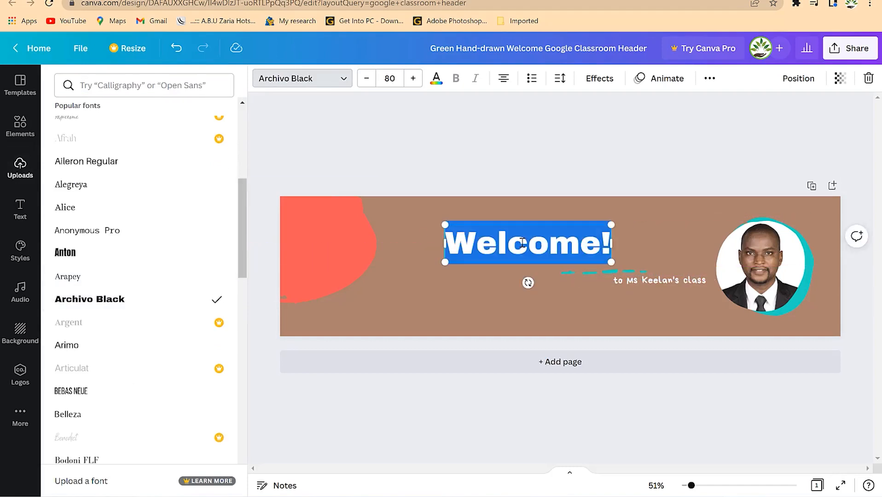
text(Welcome to Dr. Rasheed Academy)
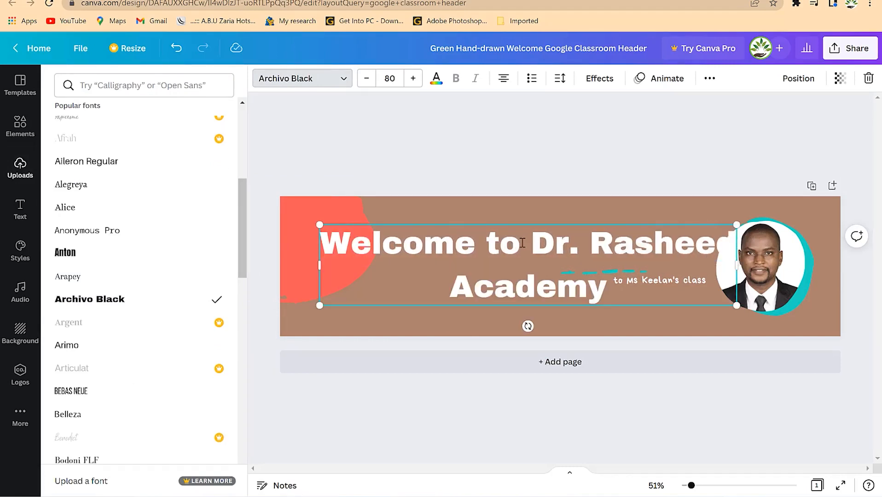
key(ctrl+a)
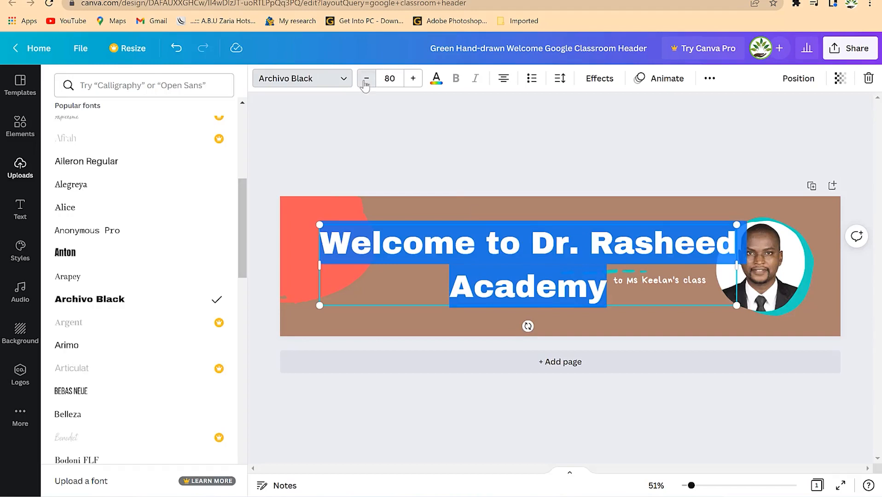
click(365, 82)
Reduce the heading's line spacing so its two lines sit closer together.
click(559, 78)
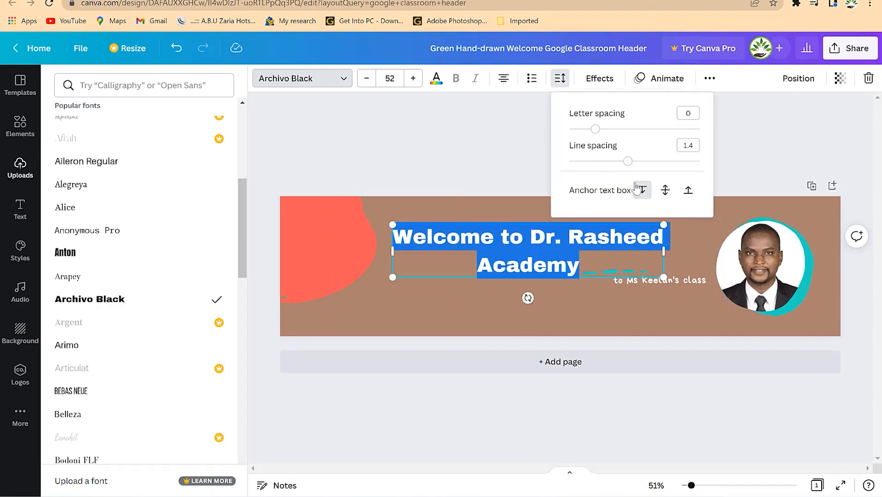
drag(631, 164, 607, 163)
click(490, 172)
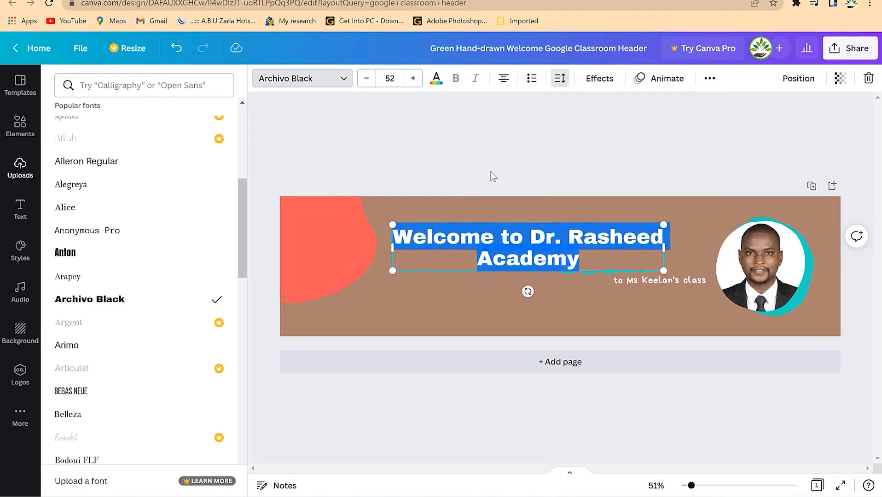
click(559, 187)
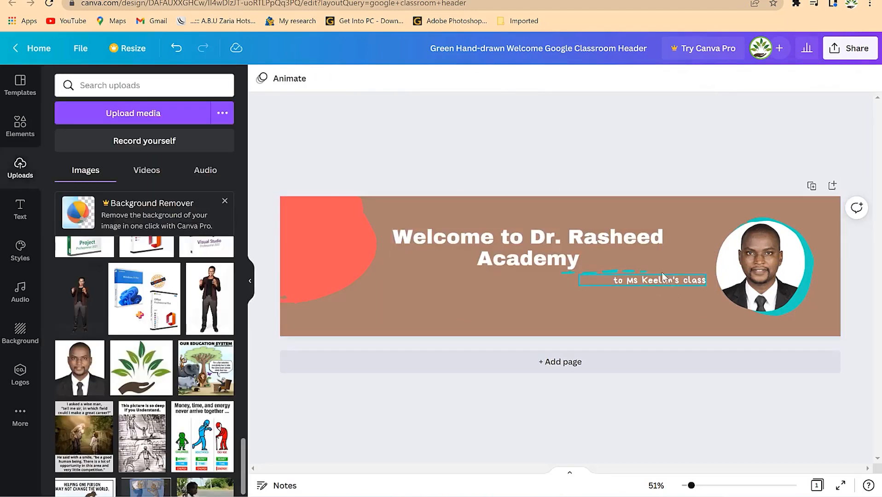
Move the teal dashed underline beneath "Academy" in the heading and recolour it with the coral red document colour.
click(626, 266)
click(627, 267)
click(629, 270)
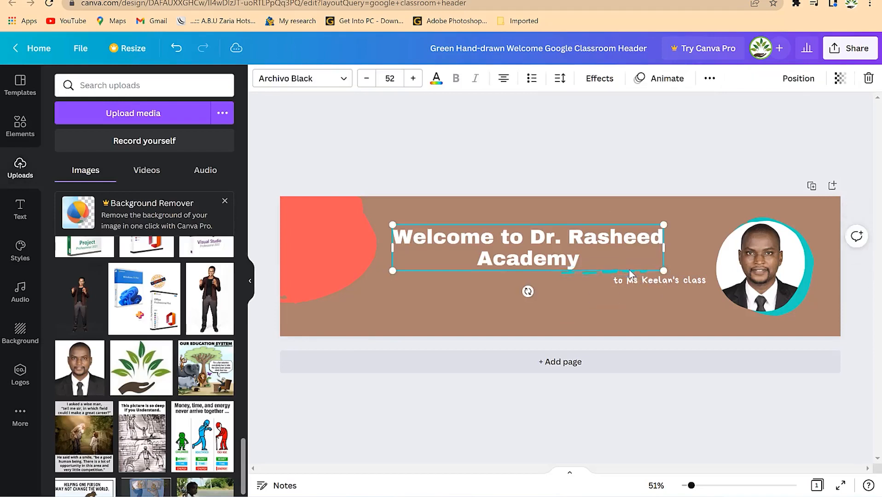
drag(632, 274, 562, 266)
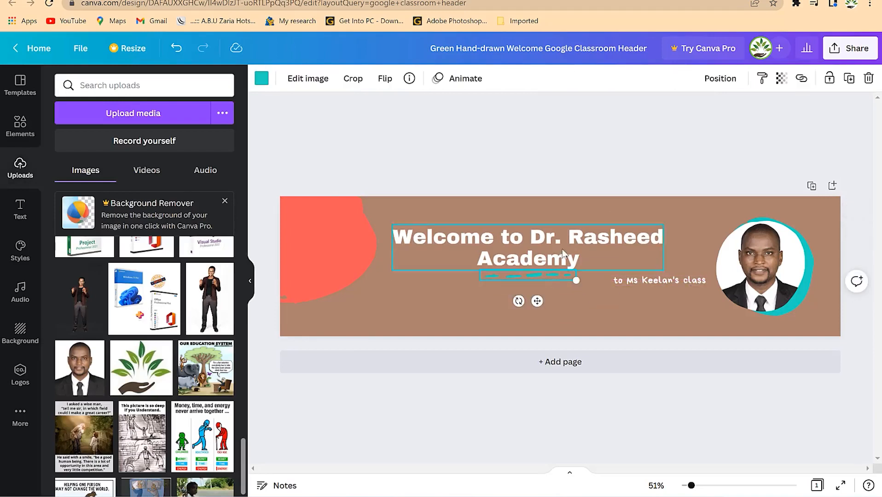
click(261, 78)
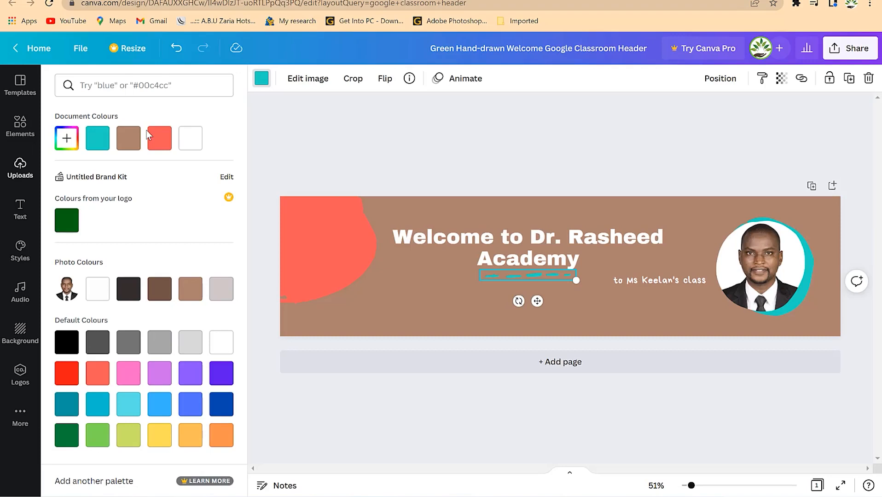
click(160, 138)
click(646, 281)
drag(646, 281, 528, 304)
double_click(529, 304)
key(ctrl+a)
text(dr)
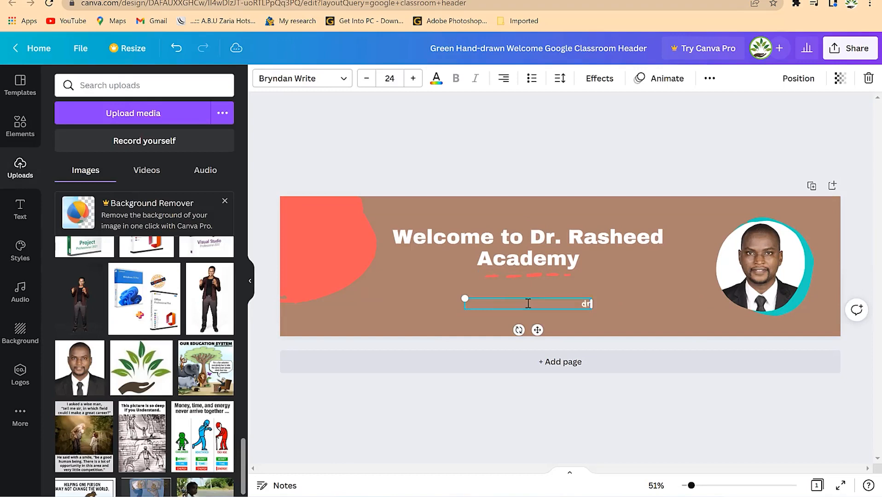
text(https://drrasheedacademy.com)
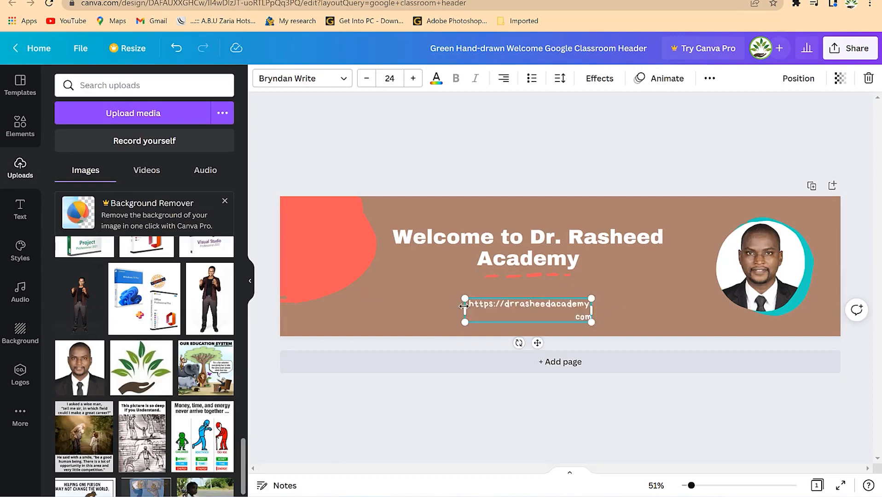
drag(465, 311, 448, 308)
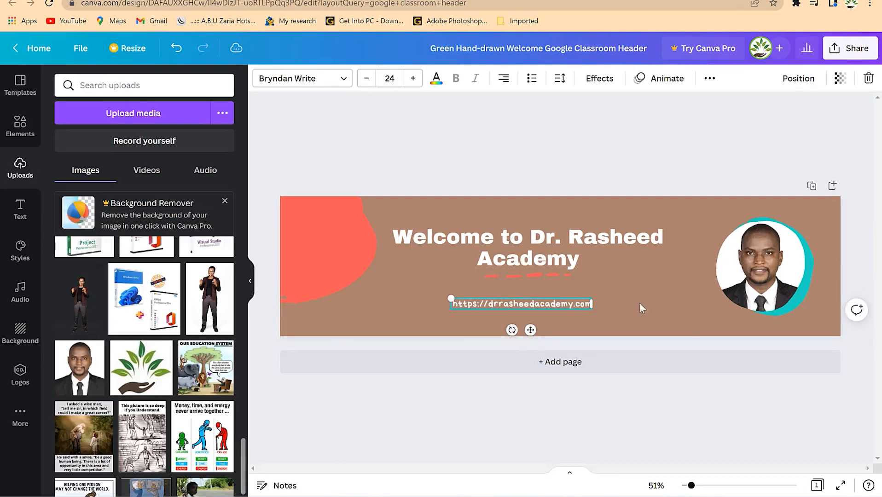
click(607, 302)
click(614, 129)
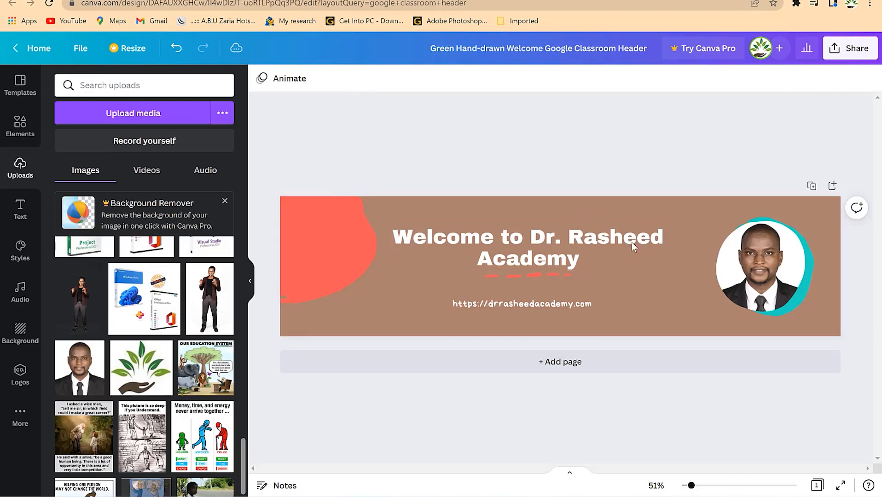
Recolour the teal blob behind the round portrait photo with the coral red document colour.
click(807, 286)
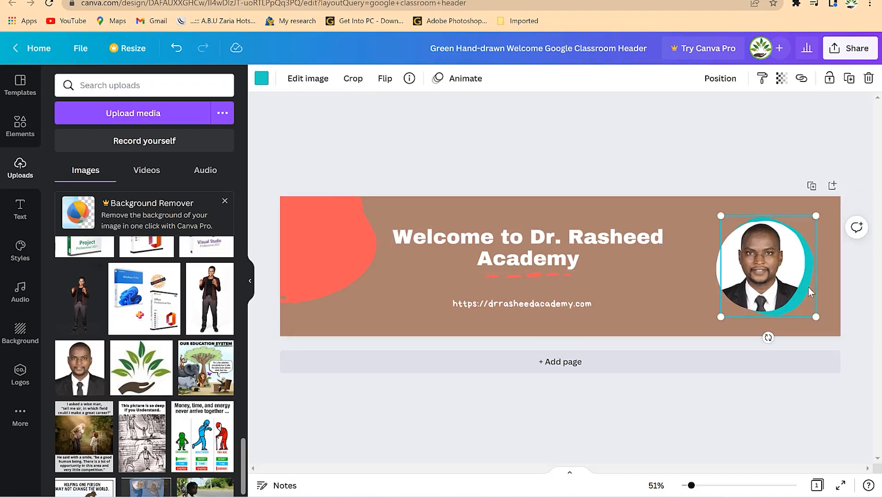
click(261, 78)
click(159, 138)
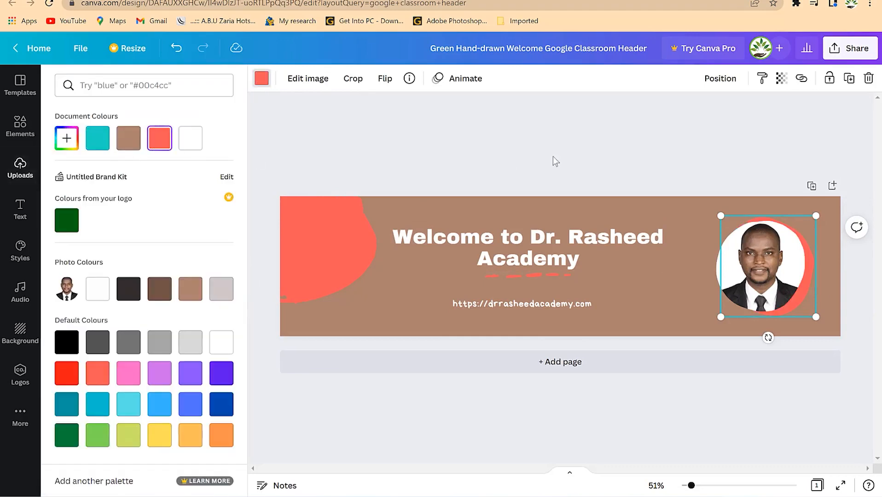
click(685, 144)
click(738, 416)
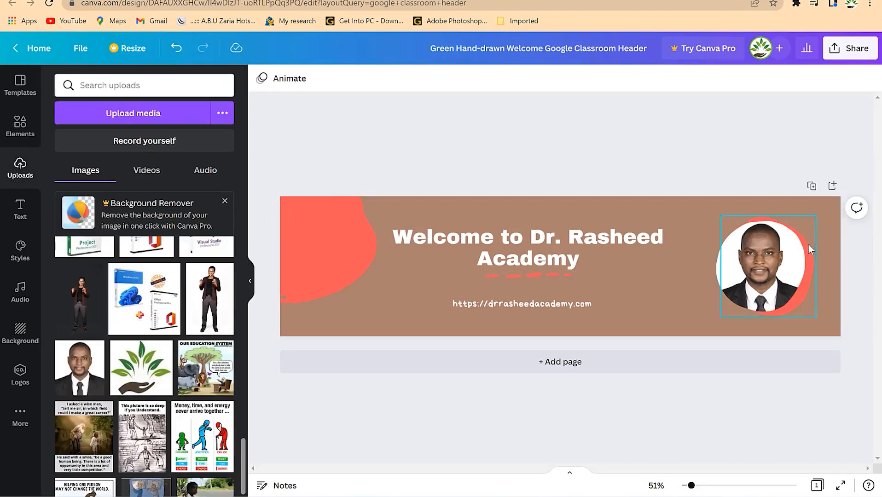
Download the finished header as a PNG and open the downloaded image to check it.
click(857, 57)
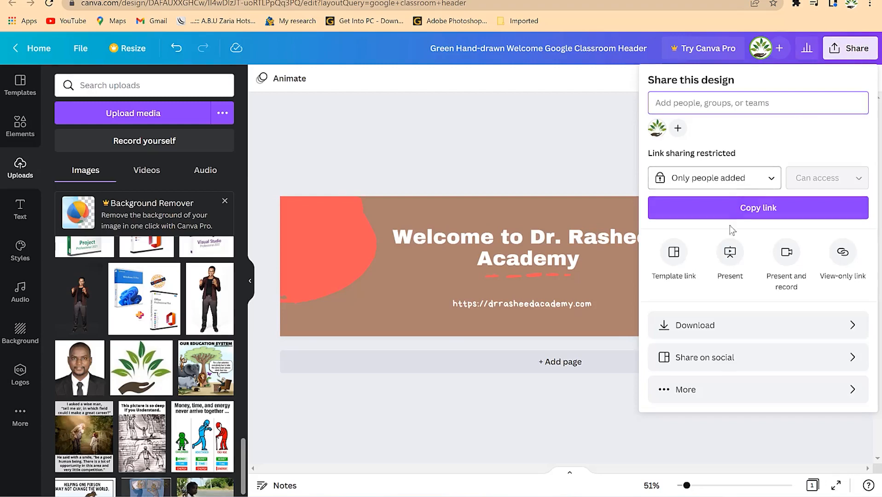
click(751, 335)
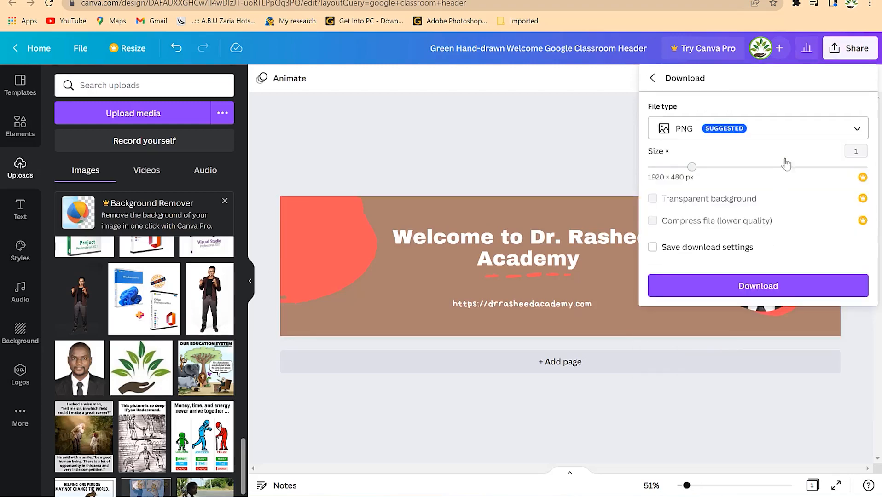
click(782, 286)
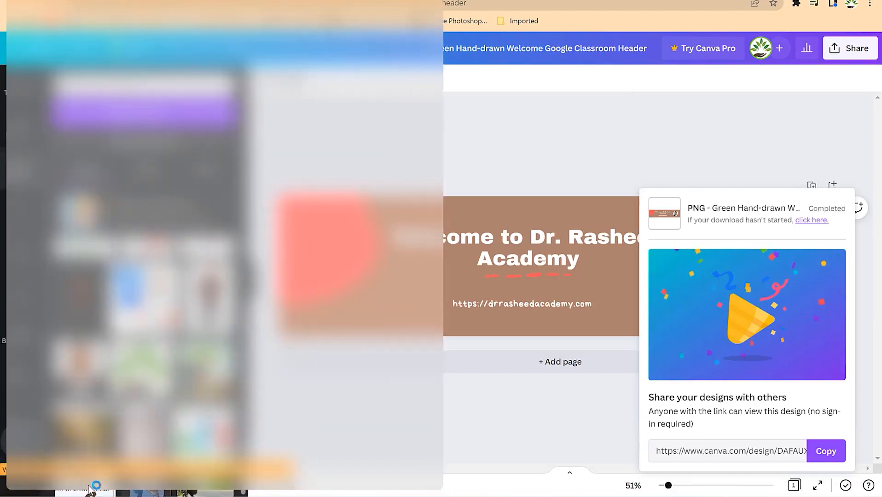
click(83, 479)
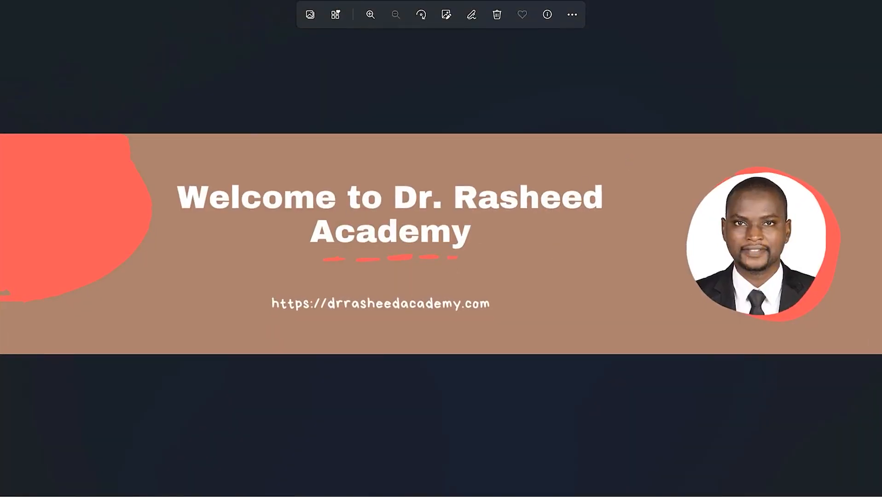
click(816, 1)
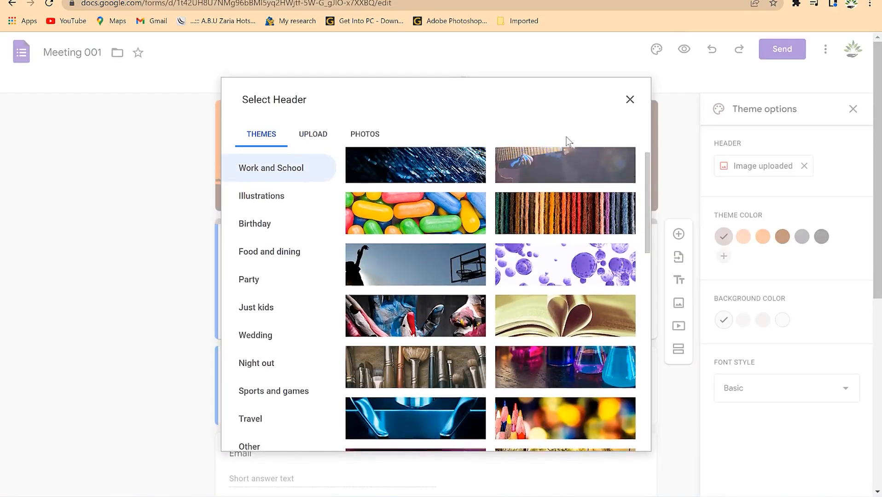
In Google Forms' header selection, upload the downloaded Green Hand-drawn Welcome Google Classroom Header image from the Downloads folder.
click(322, 136)
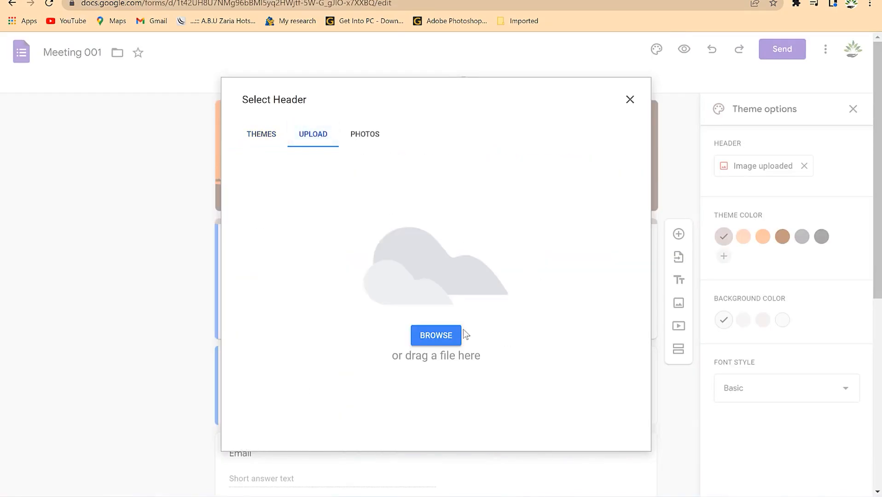
click(436, 336)
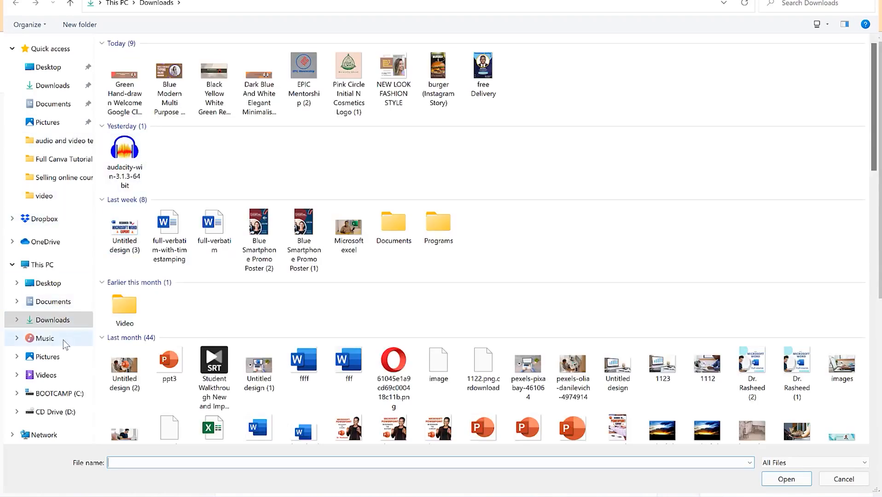
click(57, 89)
click(129, 92)
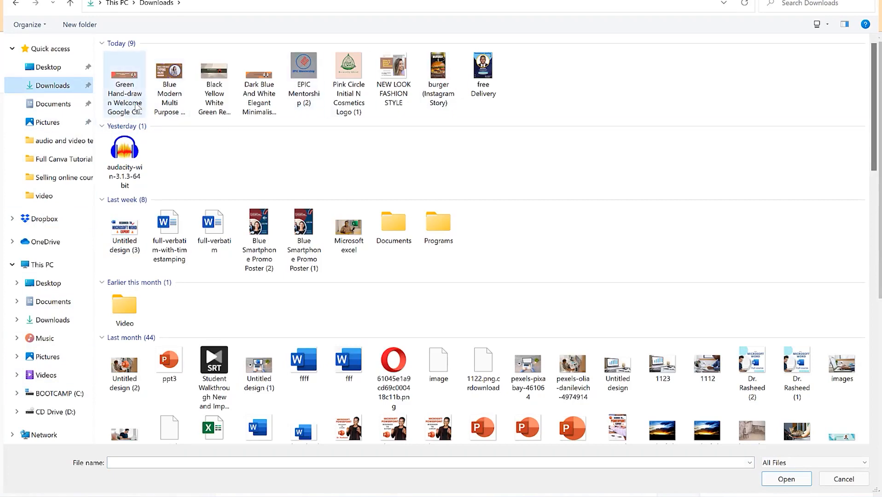
click(789, 477)
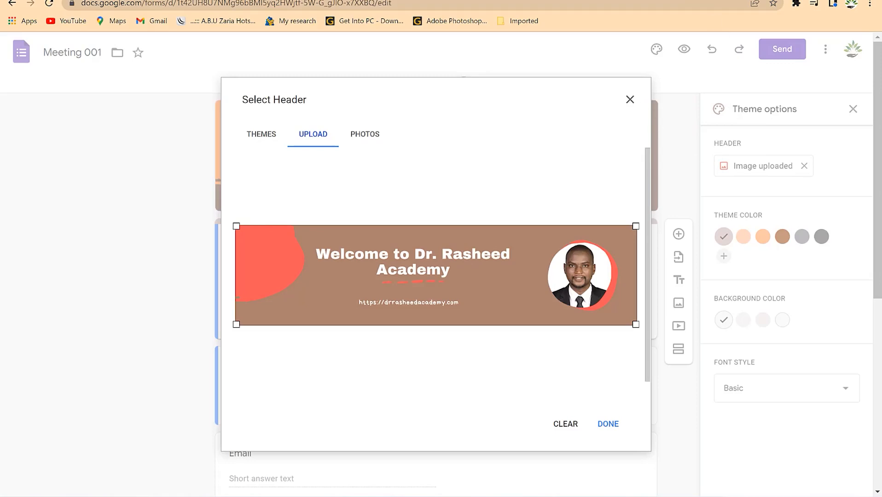
Switch back to the header design in Canva and dismiss the completed-download message.
click(709, 0)
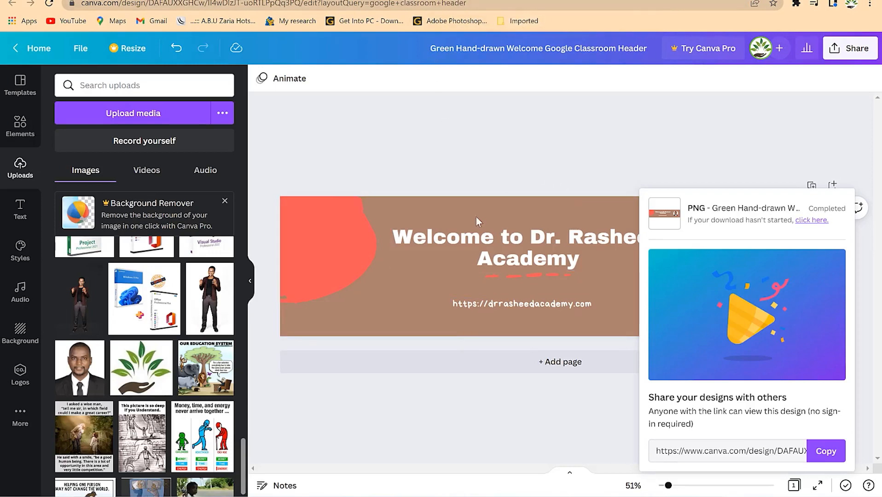
click(632, 151)
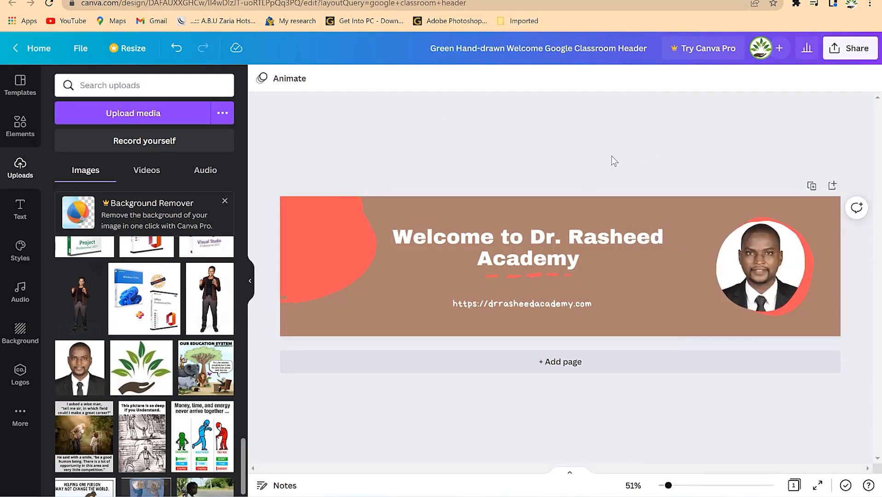